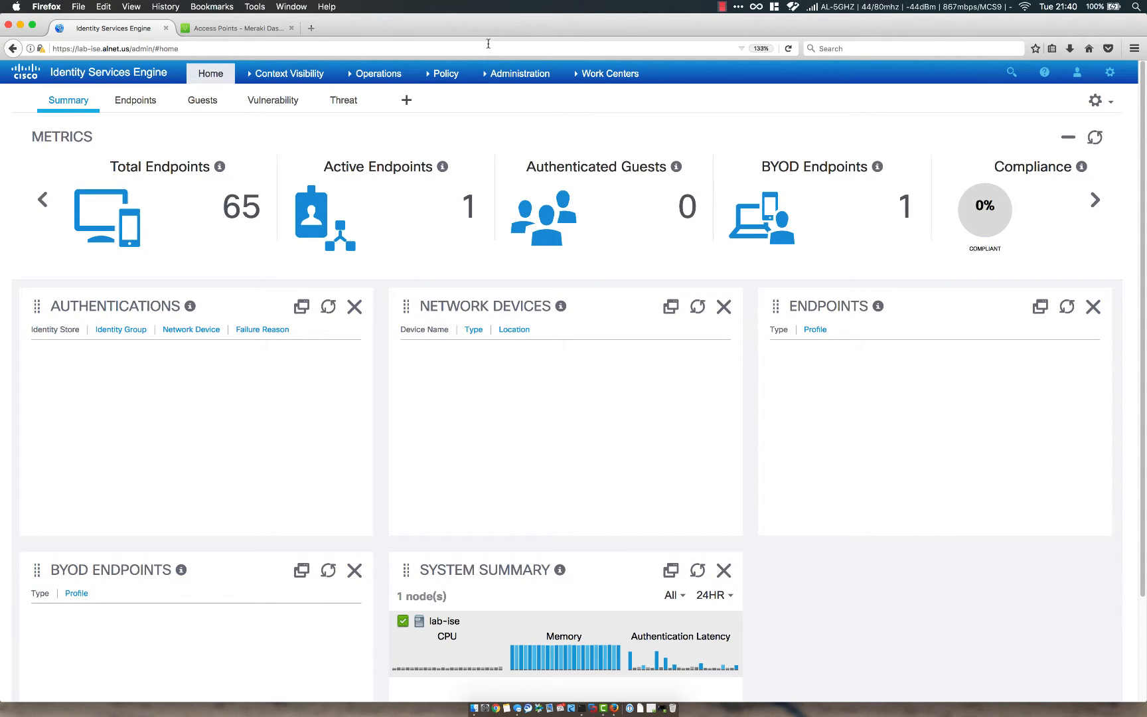
From the Network Devices list, start a new network device named Lab-MR33.
mouse_move(488, 74)
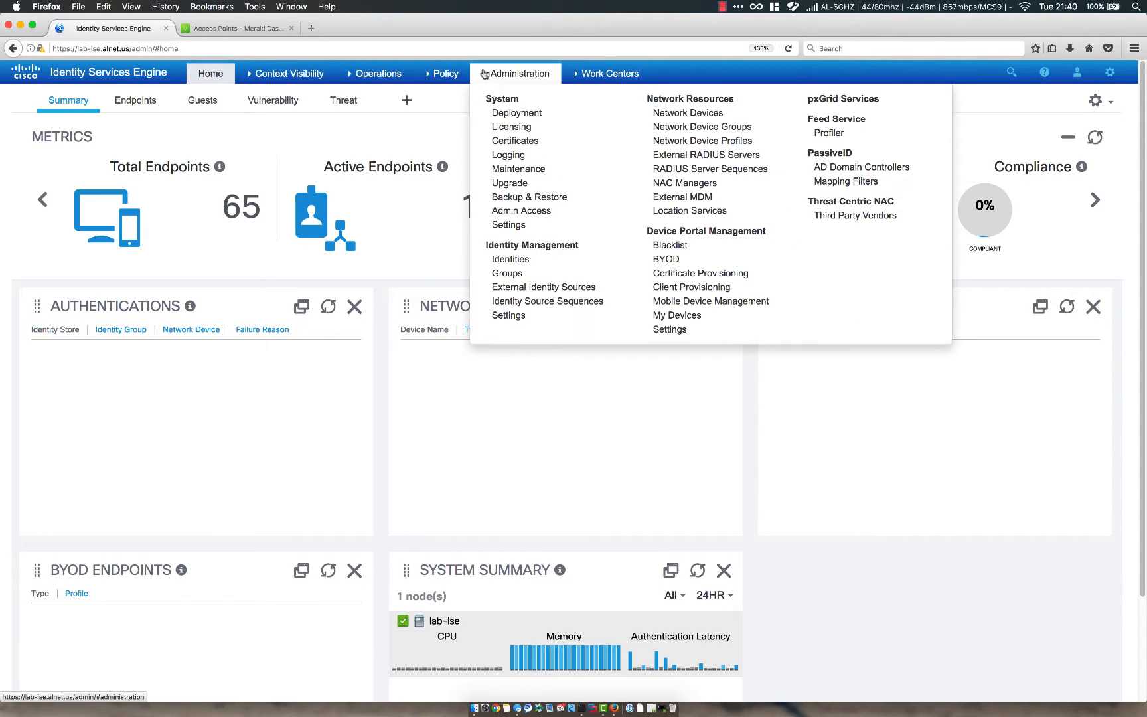
click(668, 118)
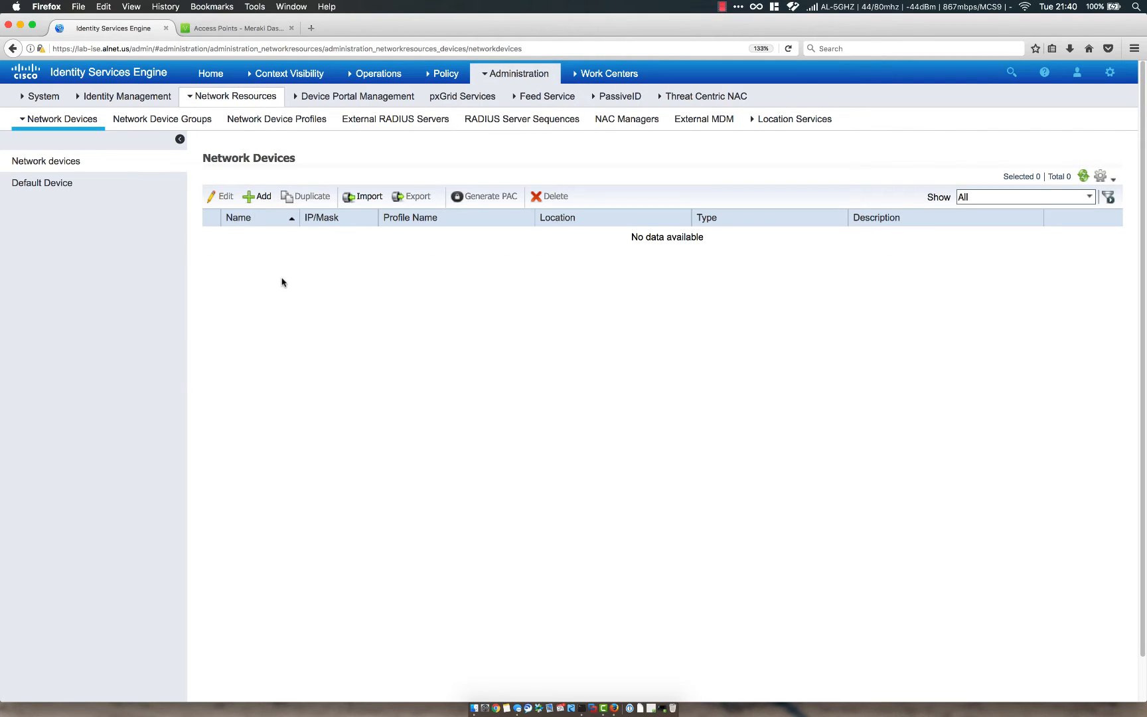
click(255, 201)
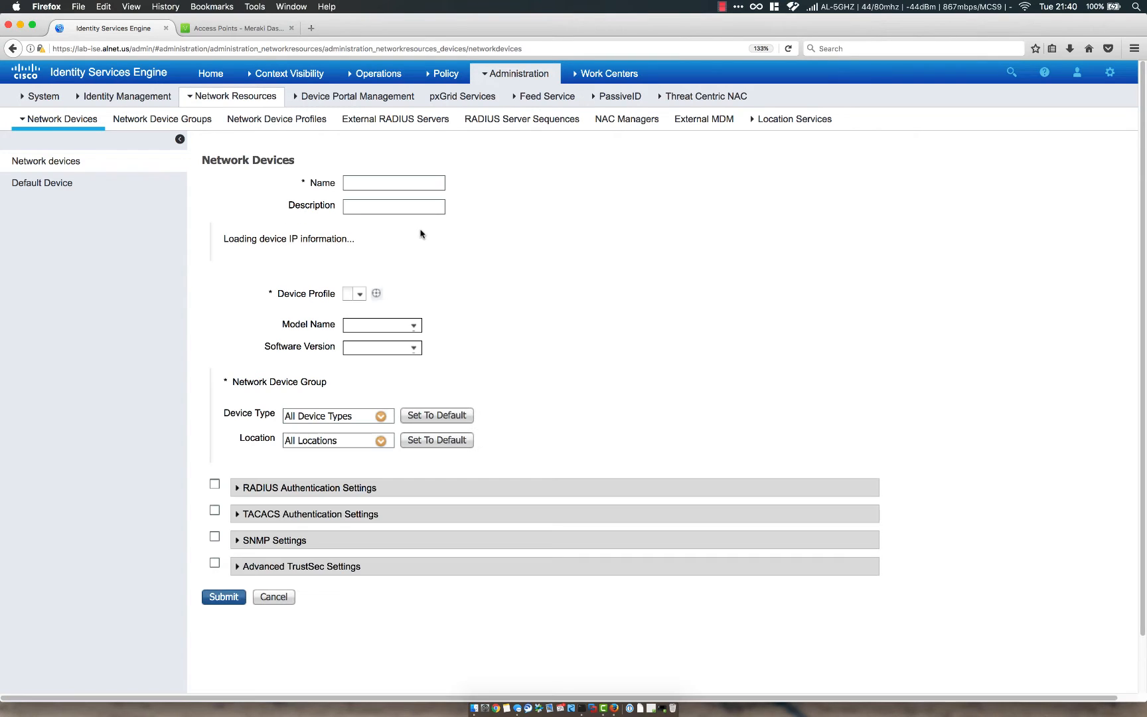
click(390, 187)
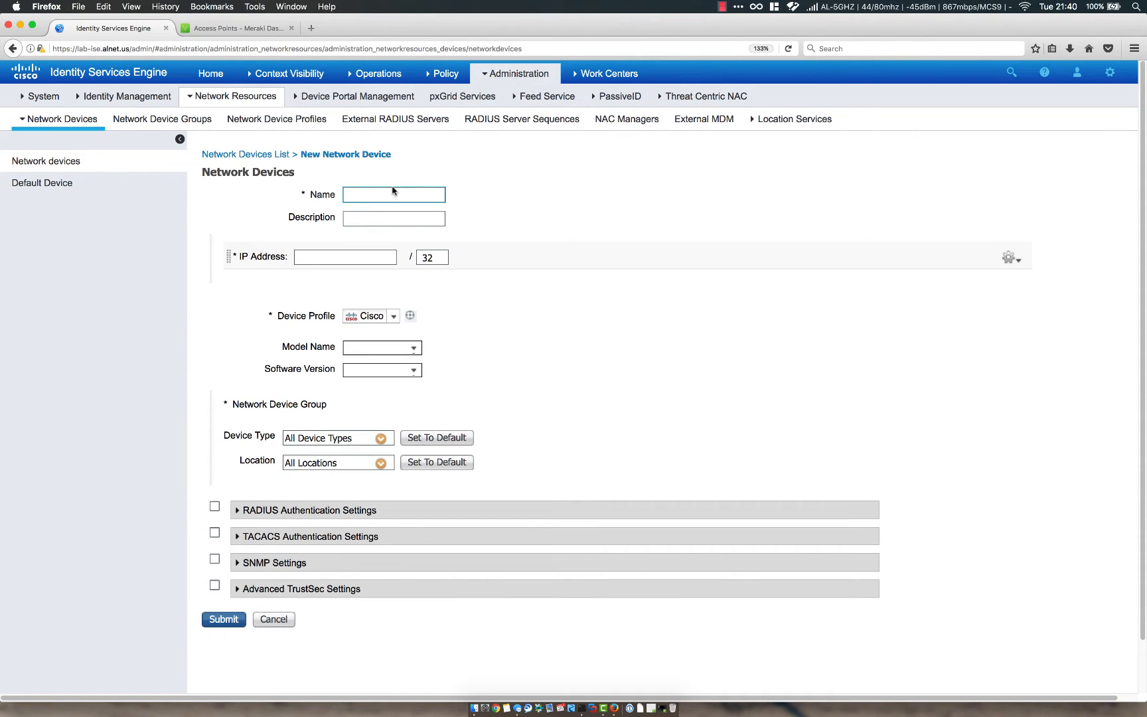
text(Lab-MR33)
Begin the IP address and copy the access point's LAN IP 10.10.0.102 from Meraki Dashboard.
click(327, 259)
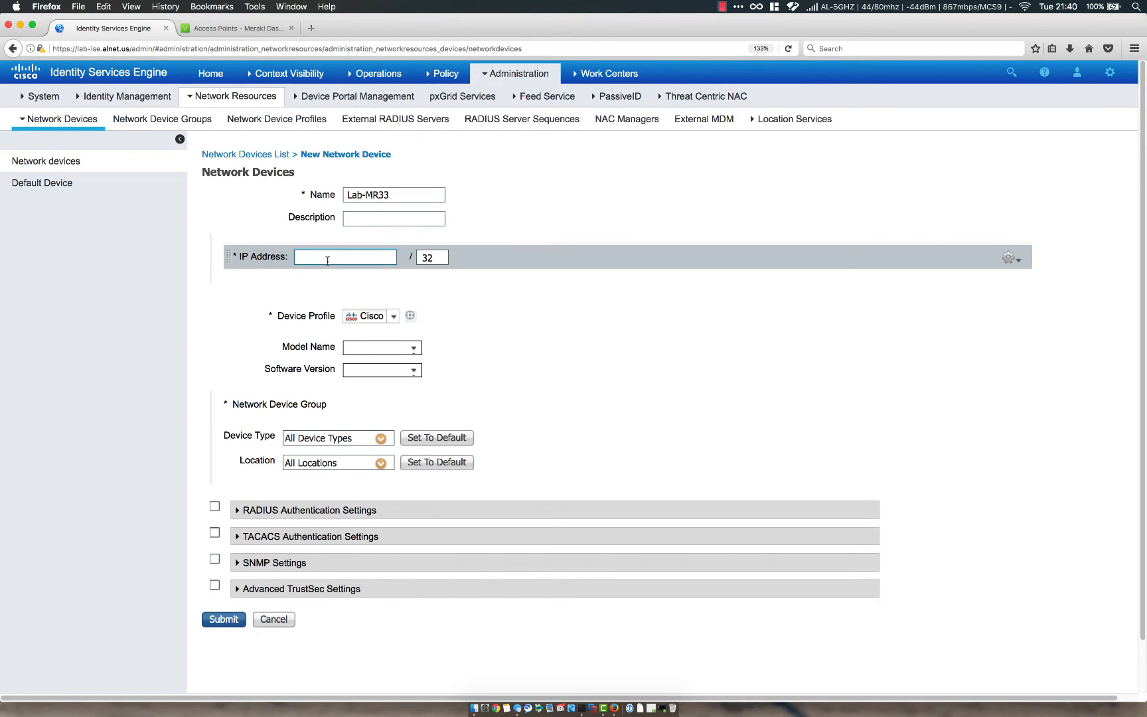
text(10.10.0.)
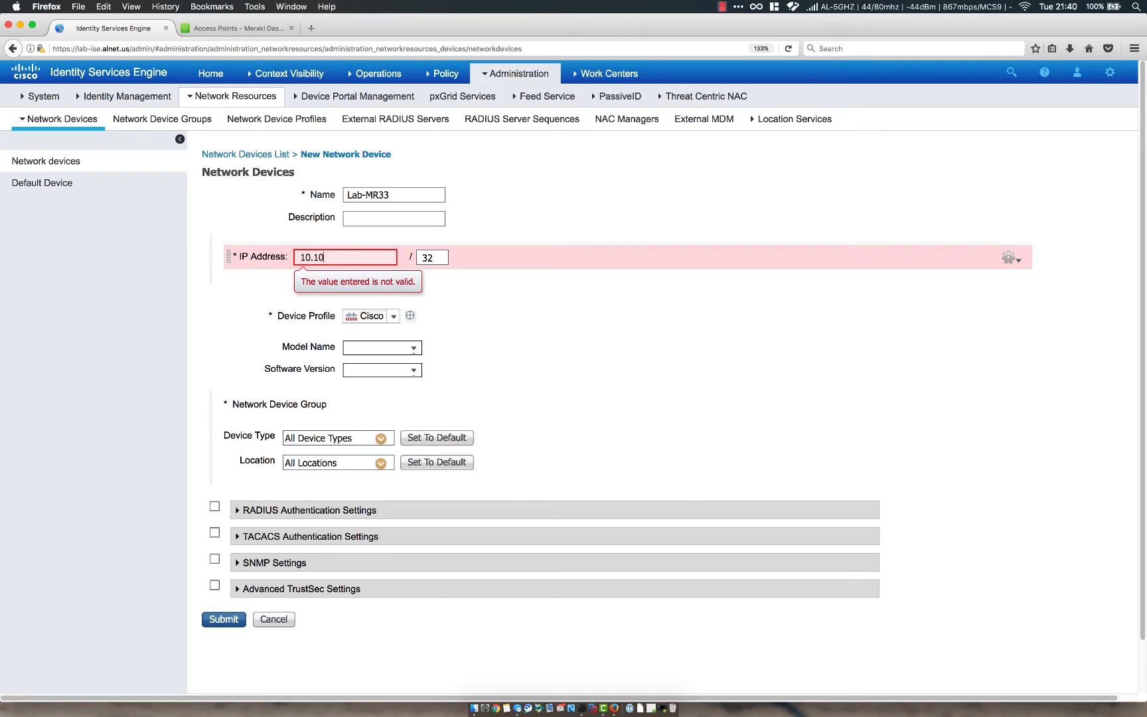
click(226, 30)
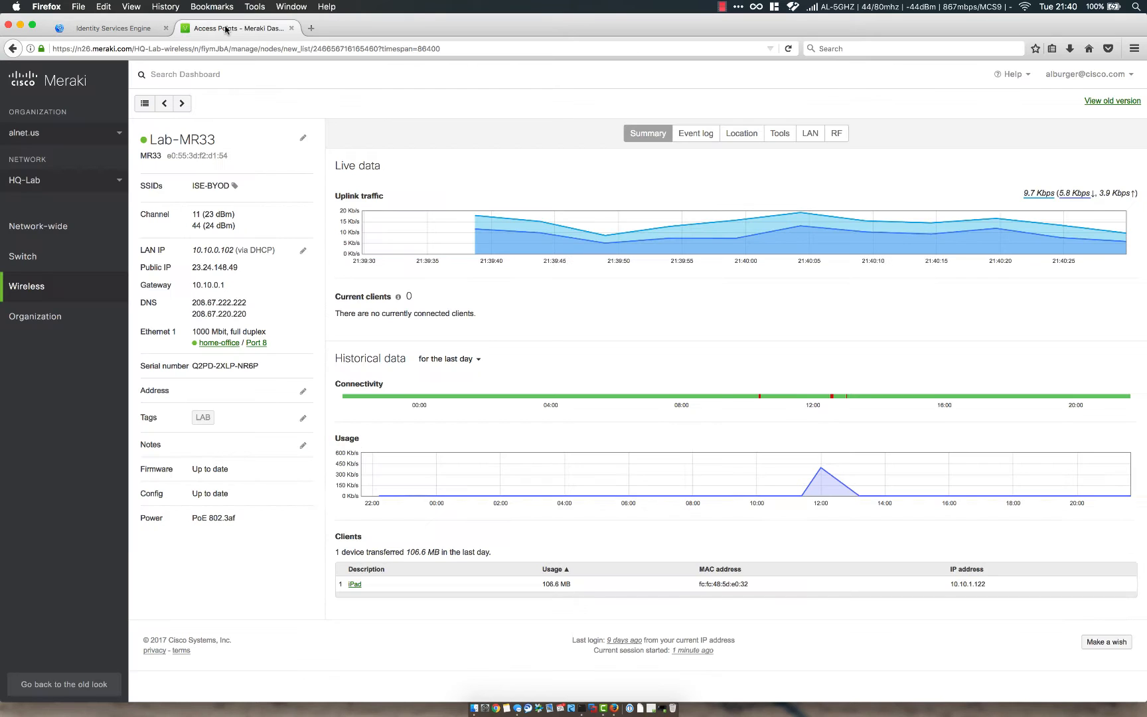
drag(191, 251, 232, 248)
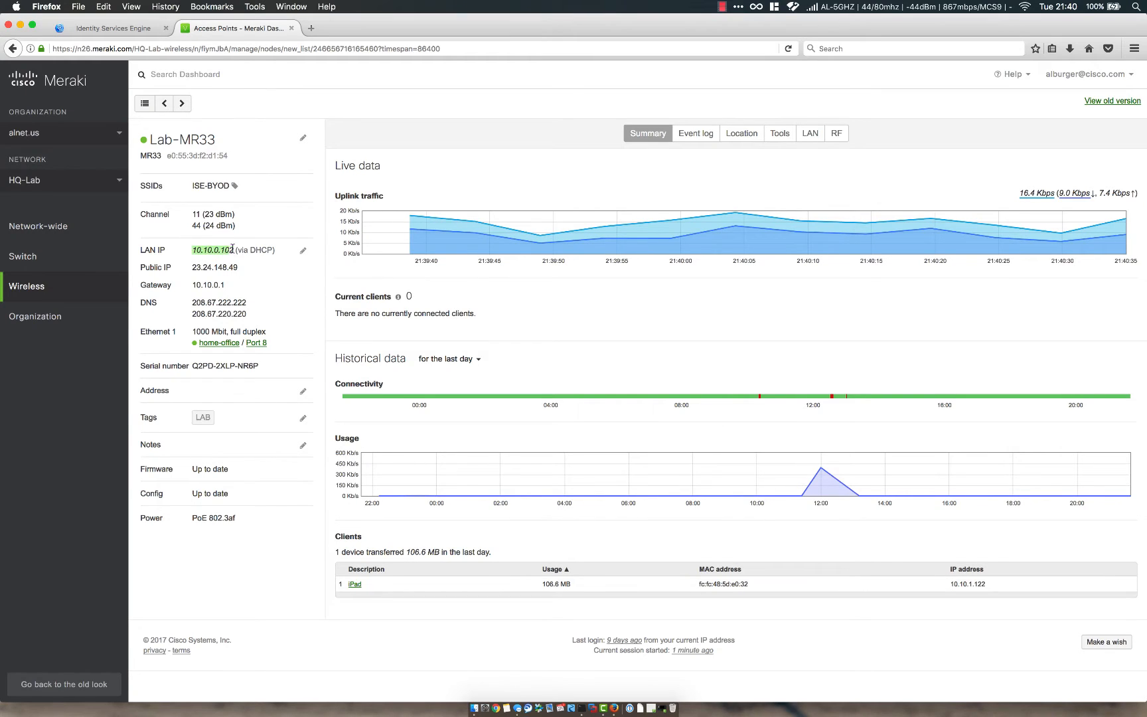
click(126, 30)
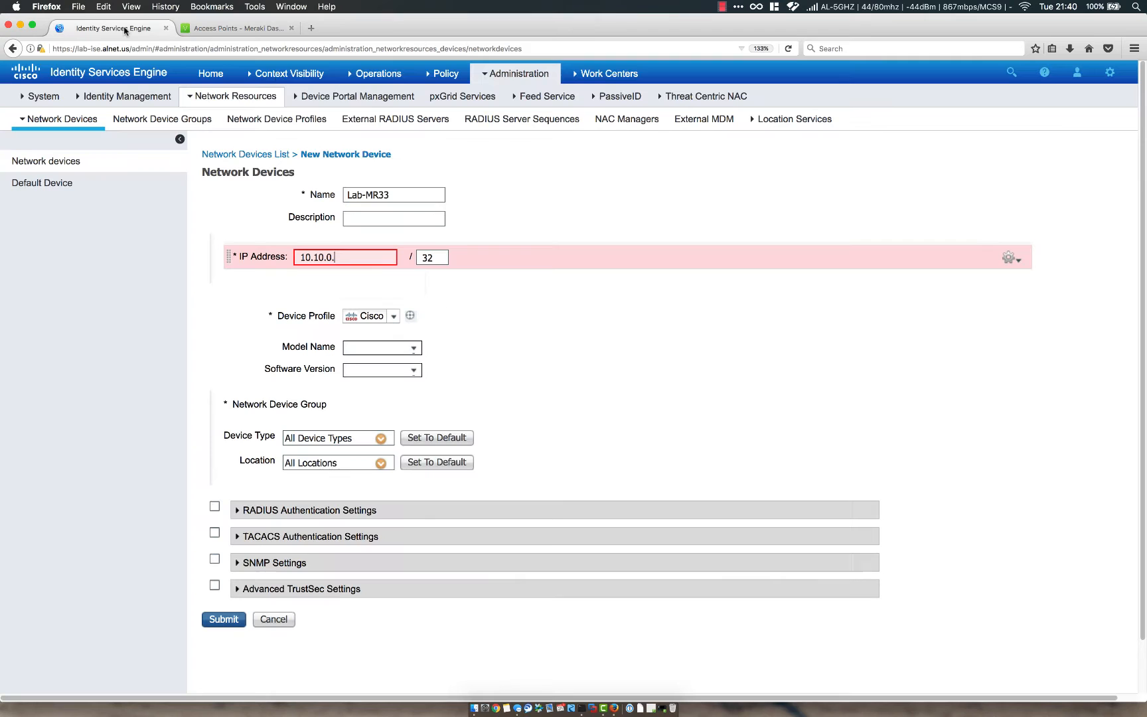
Paste IP address 10.10.0.102 and choose MR33 as the model name.
text(10.10.0.102)
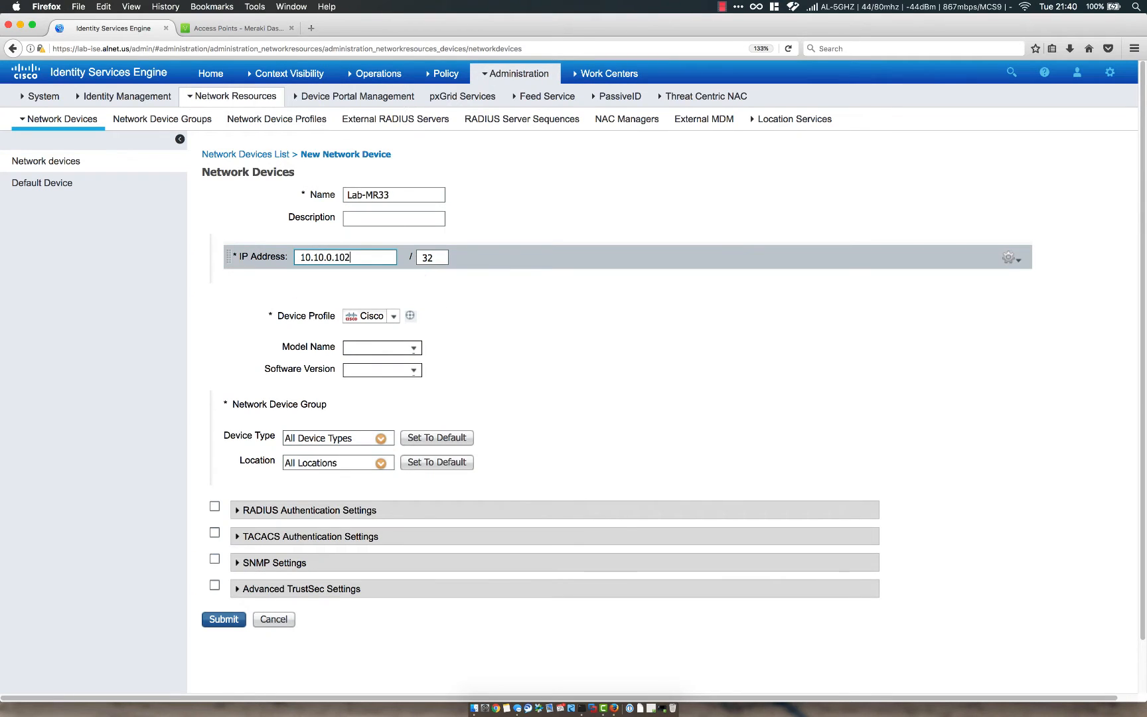
click(413, 348)
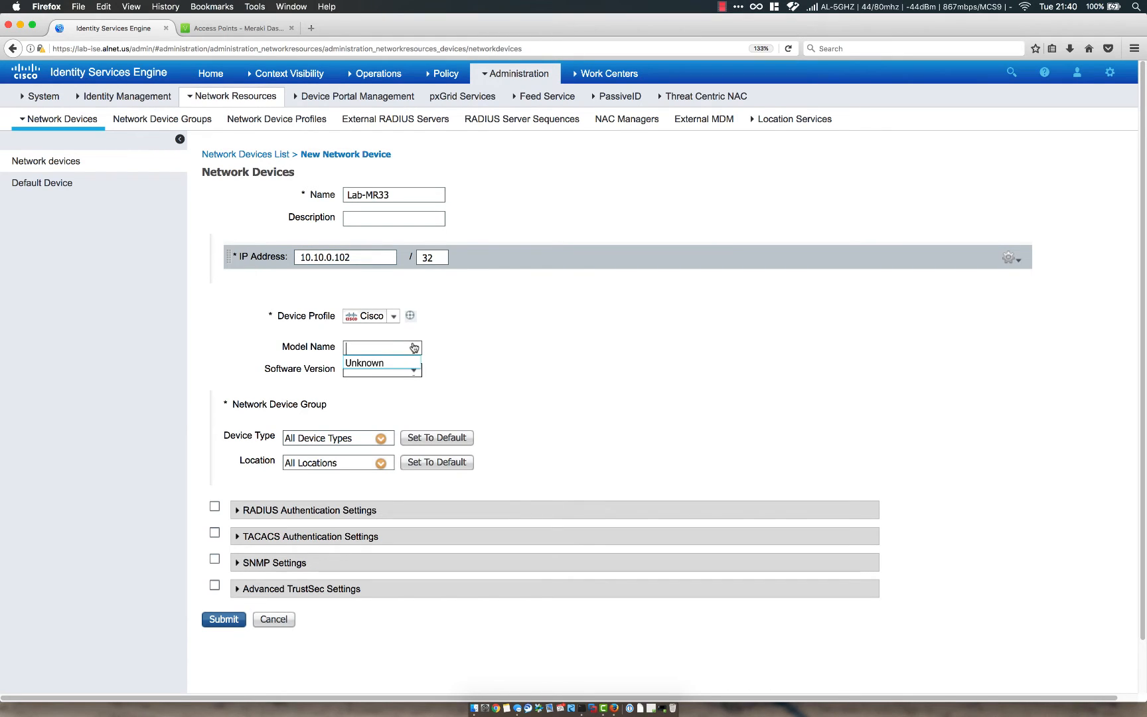
text(MR33)
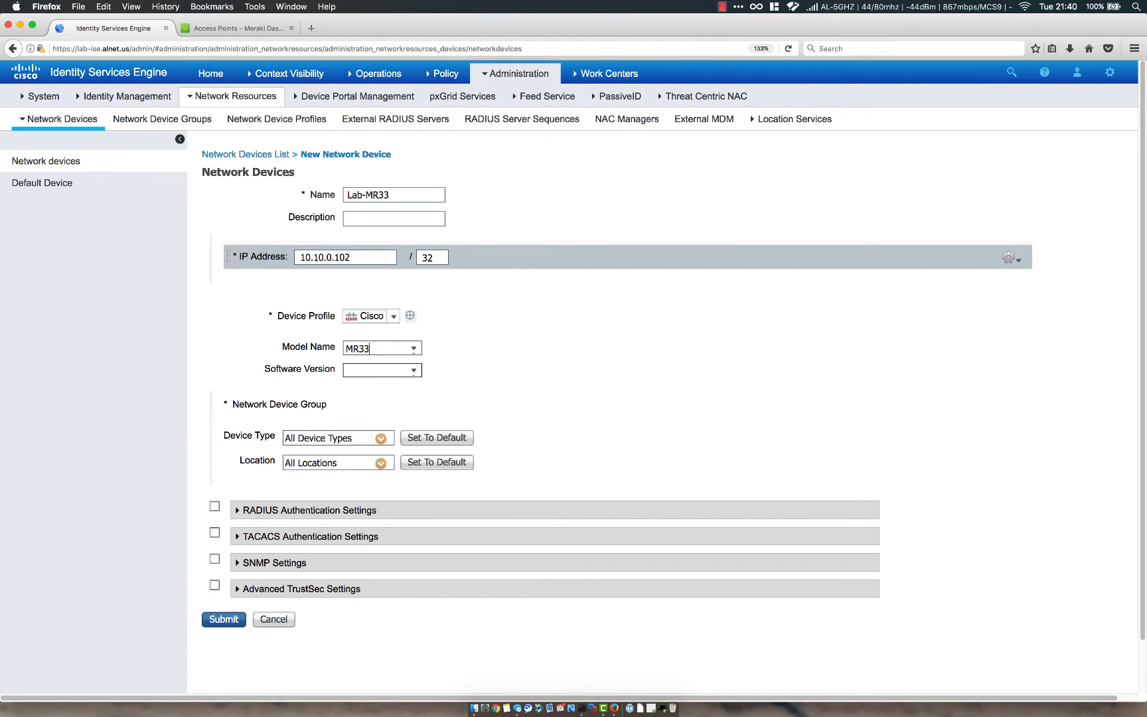
click(500, 347)
click(380, 441)
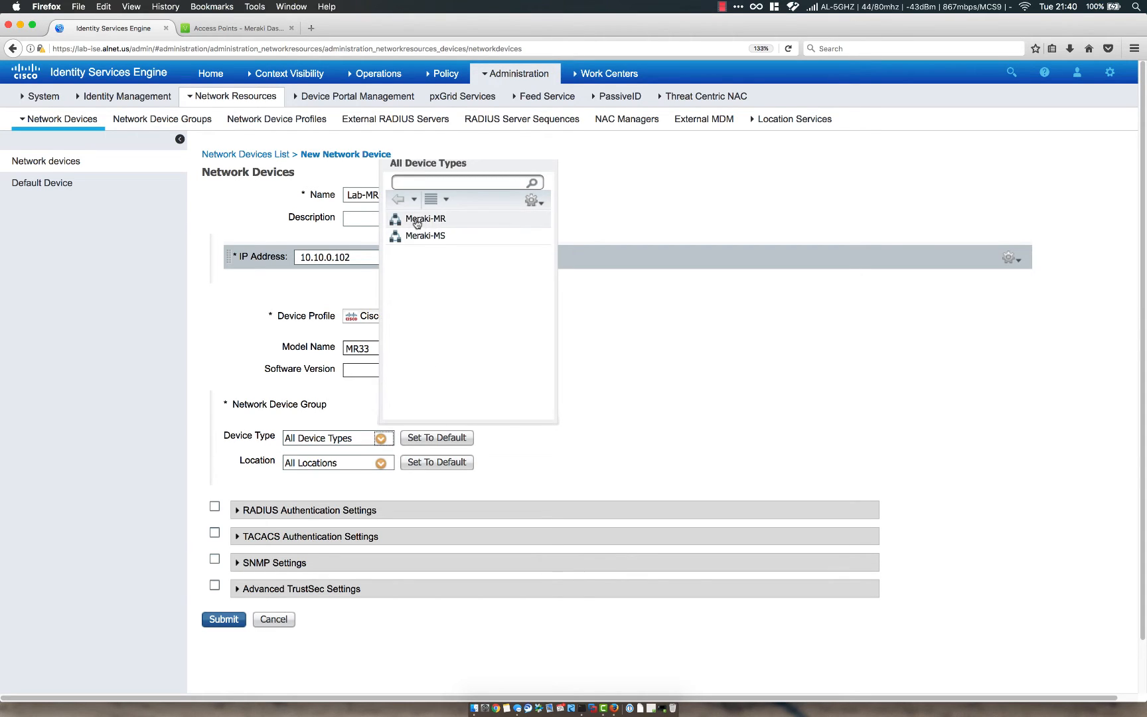
click(531, 201)
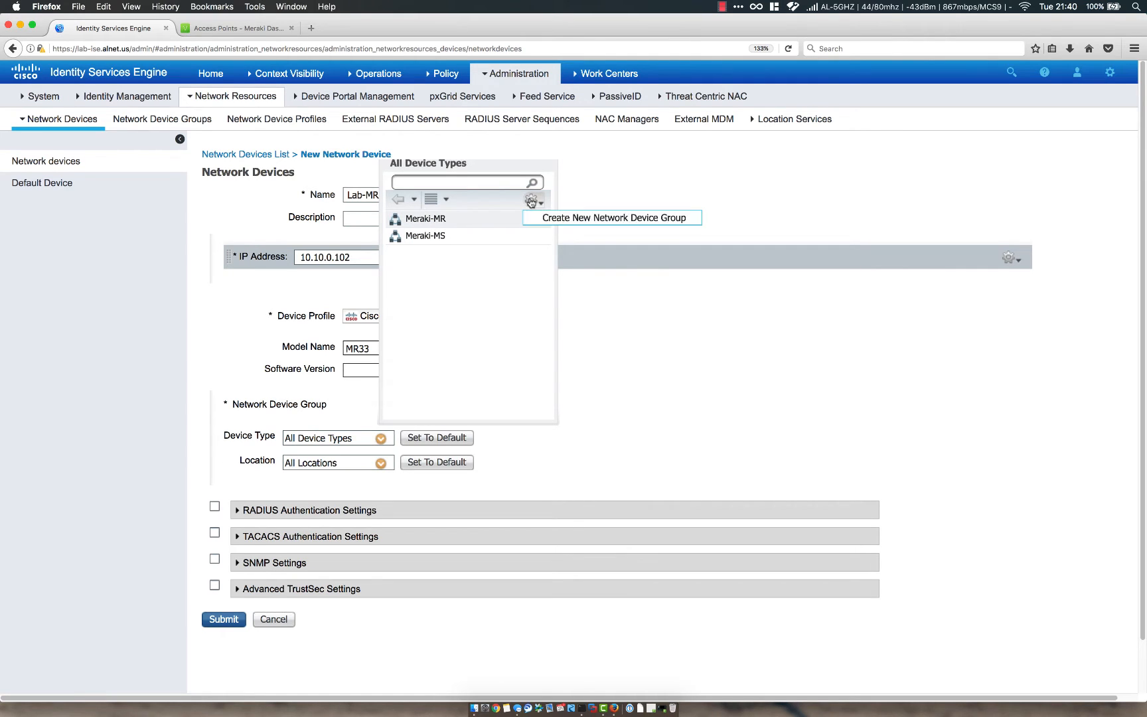
click(553, 221)
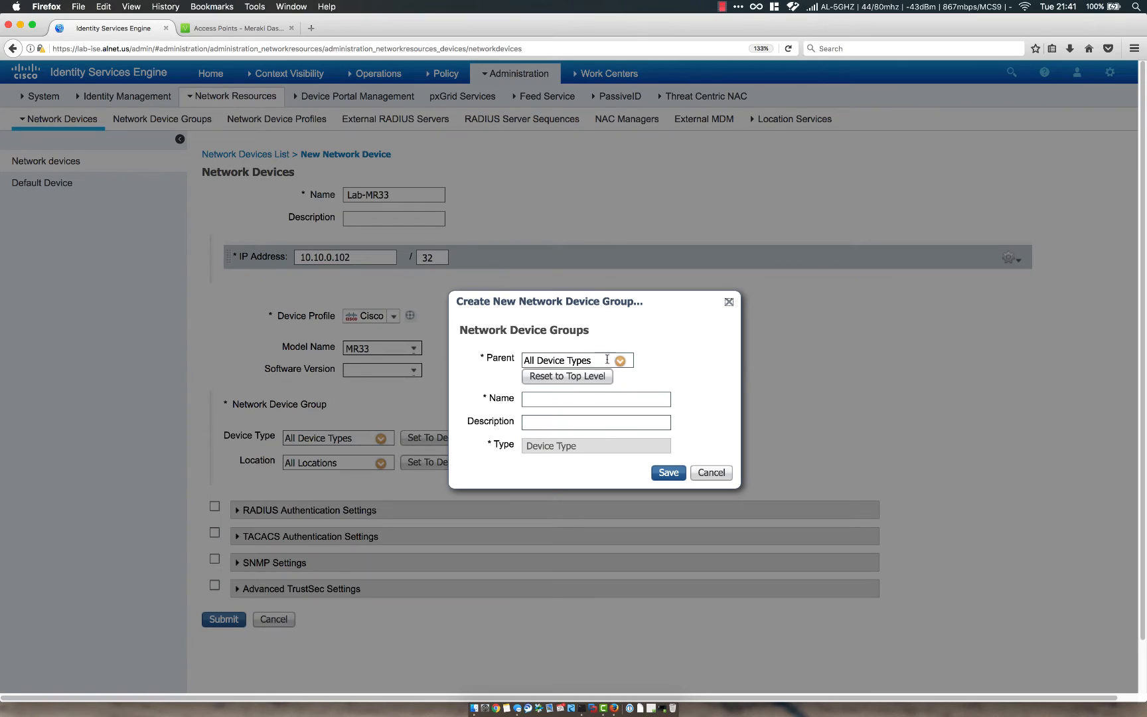
click(576, 399)
text(Meraki-MR)
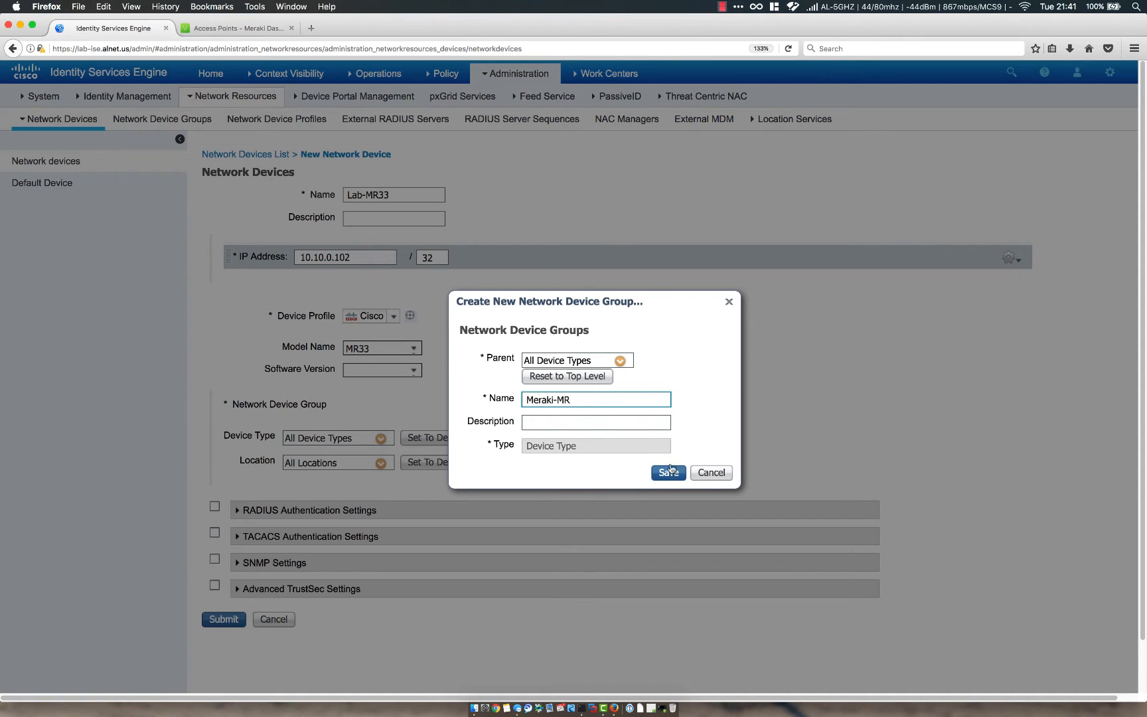
click(709, 472)
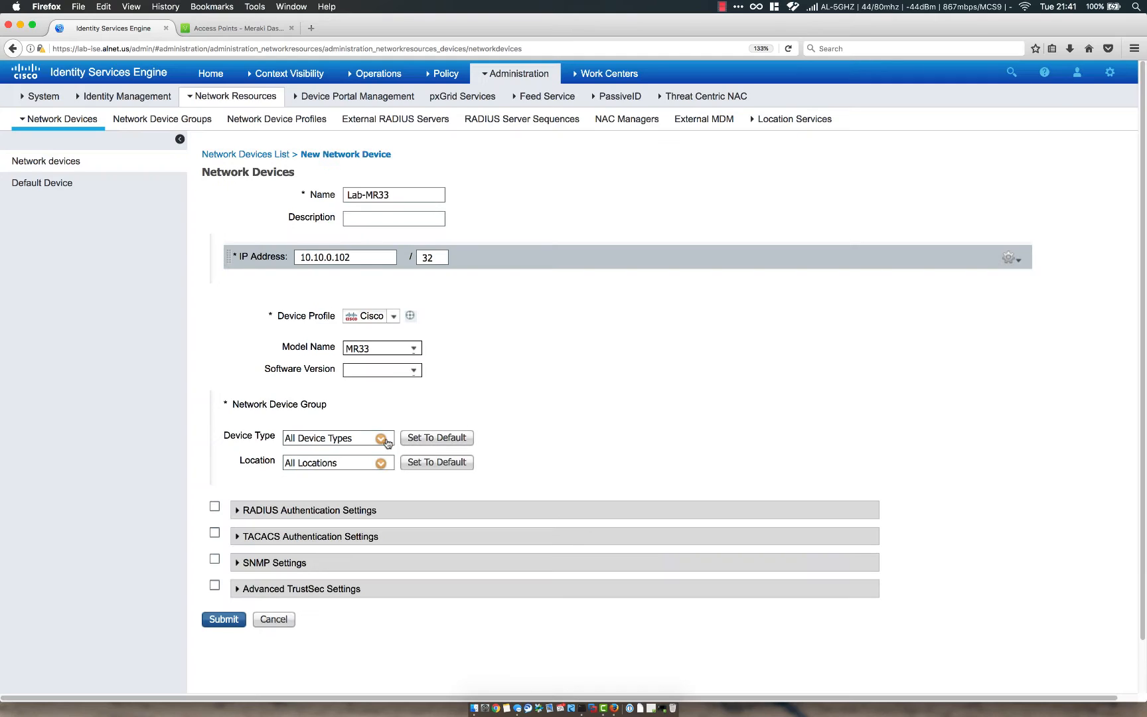
Set device type Meraki-MR, create a Branch location group, and assign Lab-MR33 to Branch.
click(381, 438)
click(429, 228)
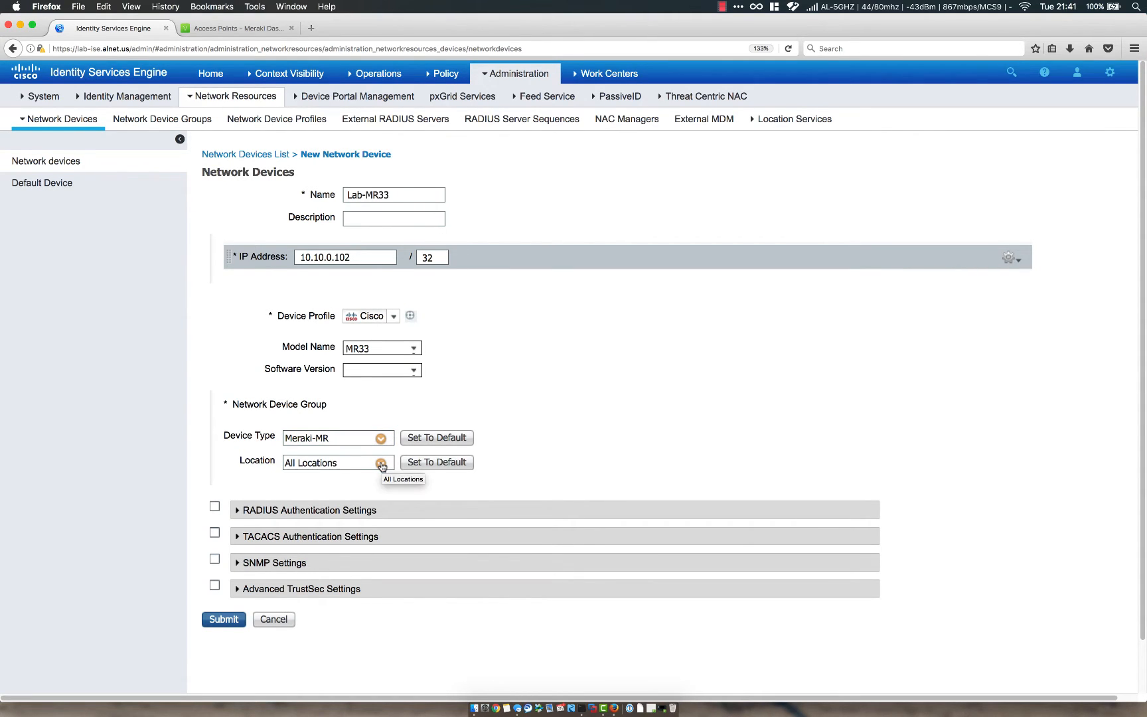
click(381, 465)
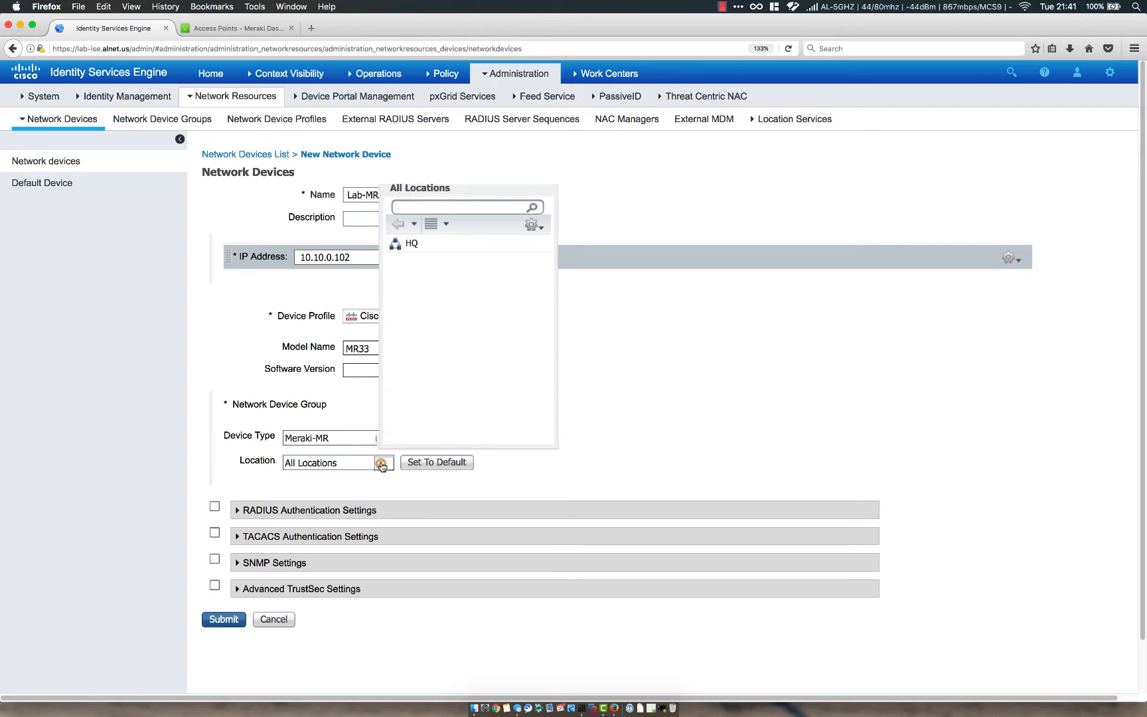
click(534, 227)
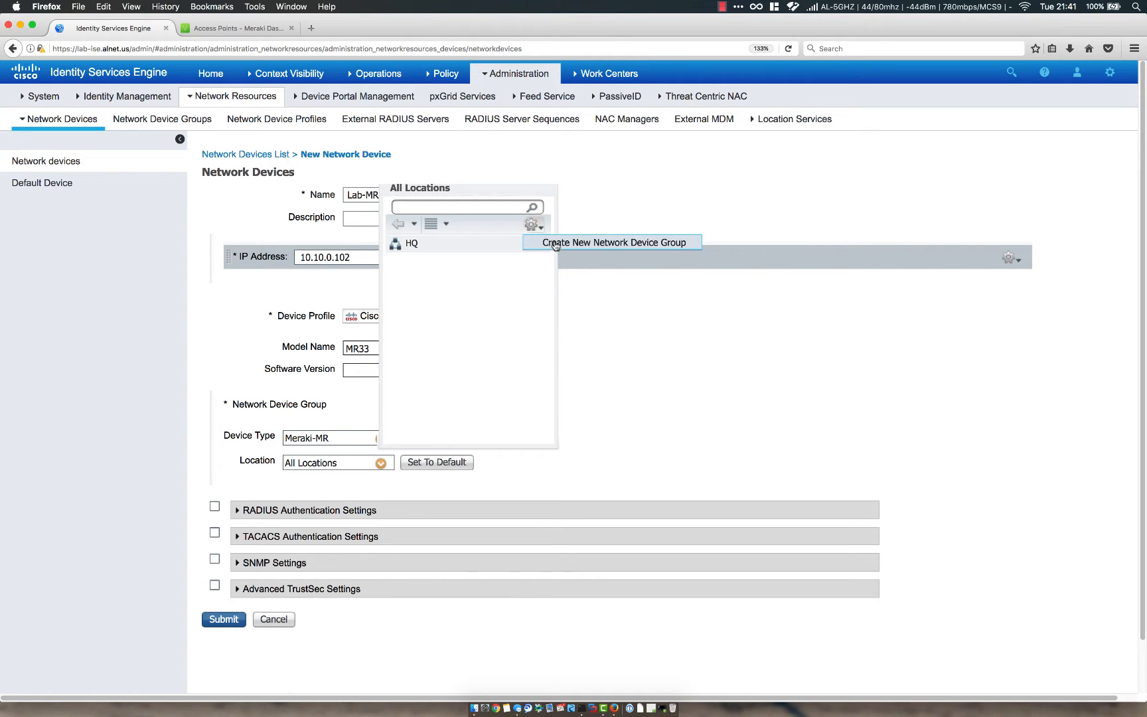
click(558, 245)
click(577, 395)
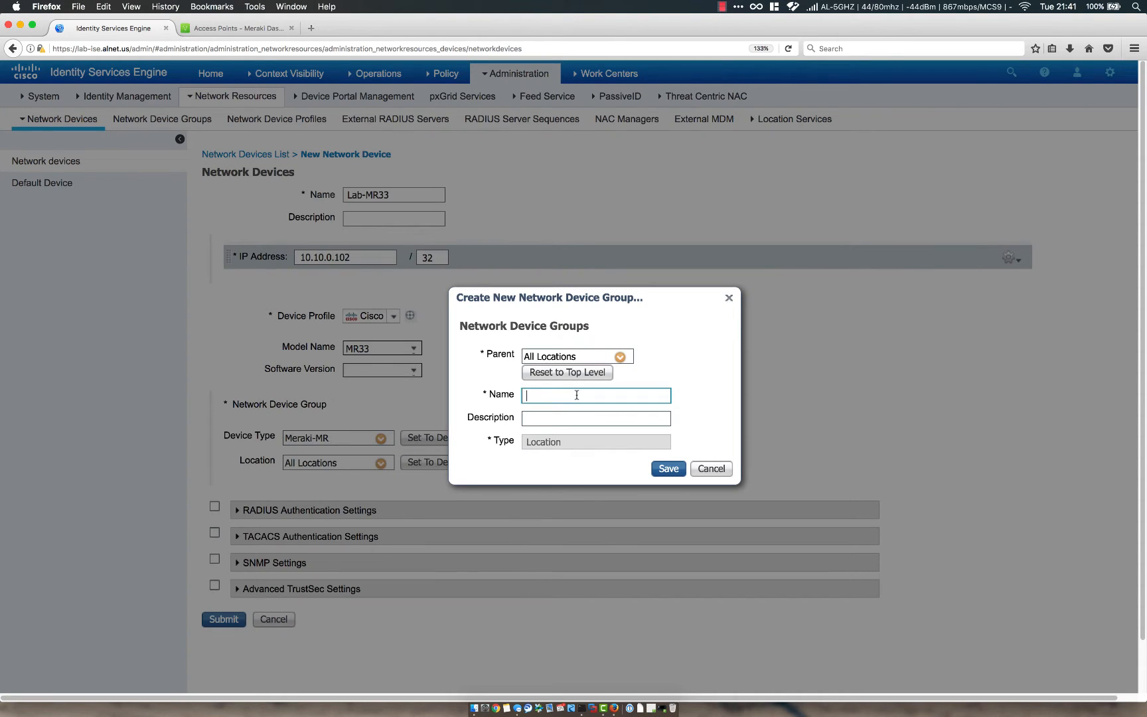
text(Branch)
click(666, 468)
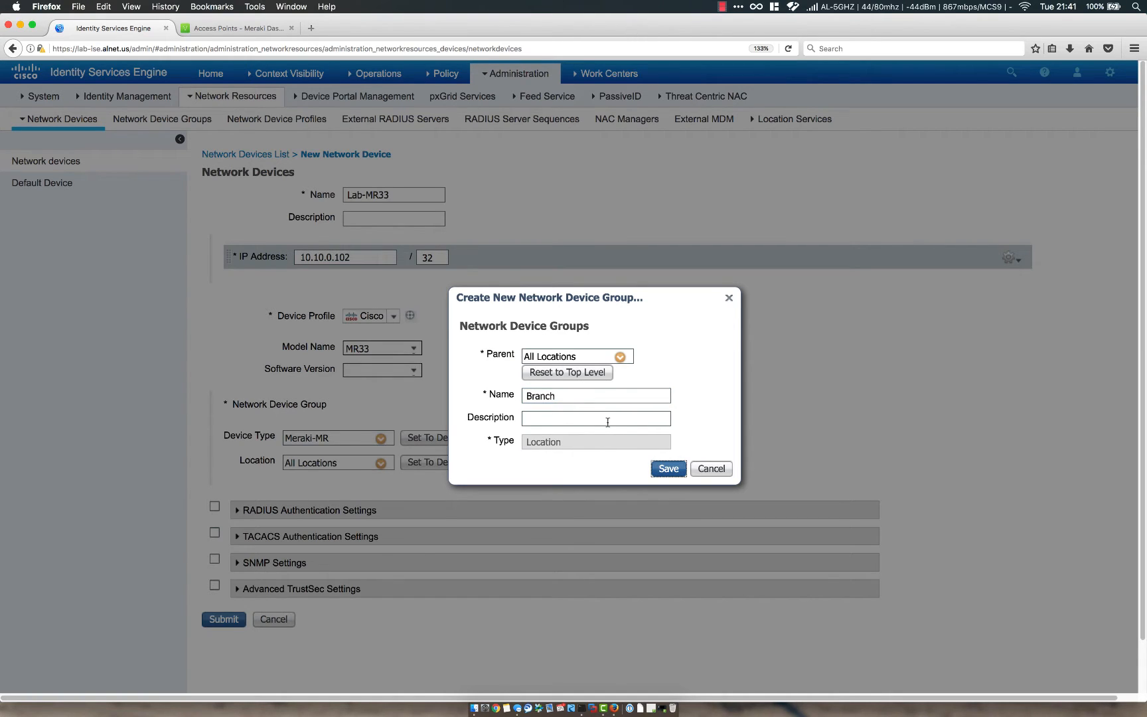
click(667, 468)
click(381, 464)
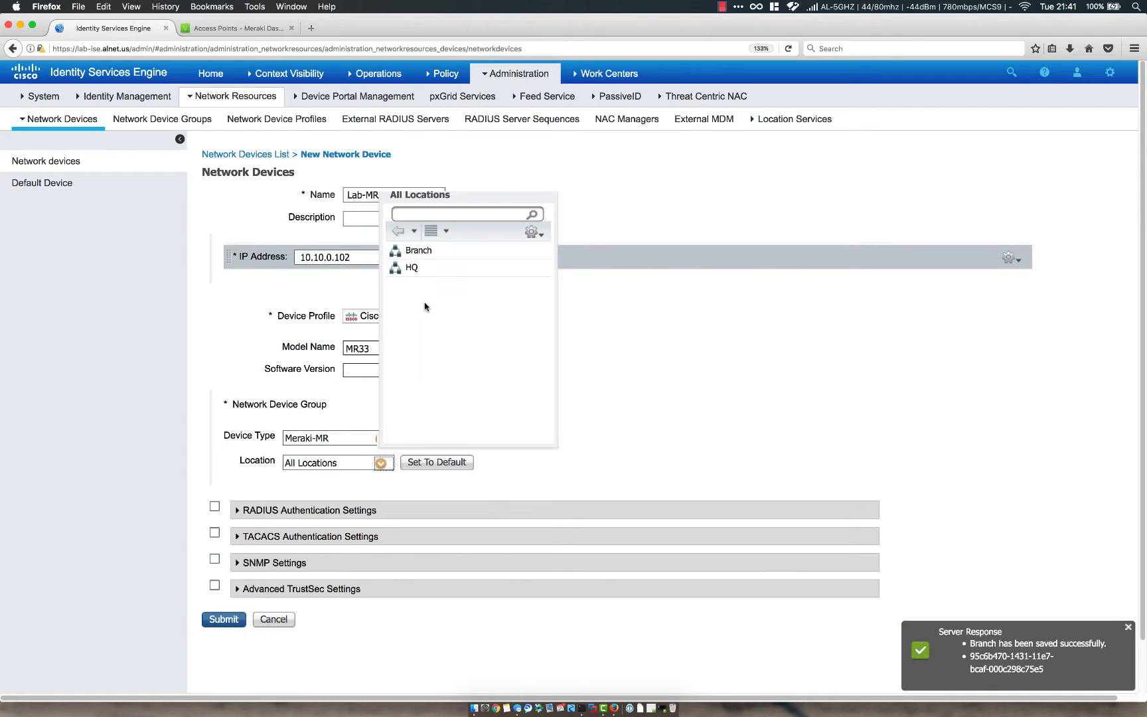
click(418, 250)
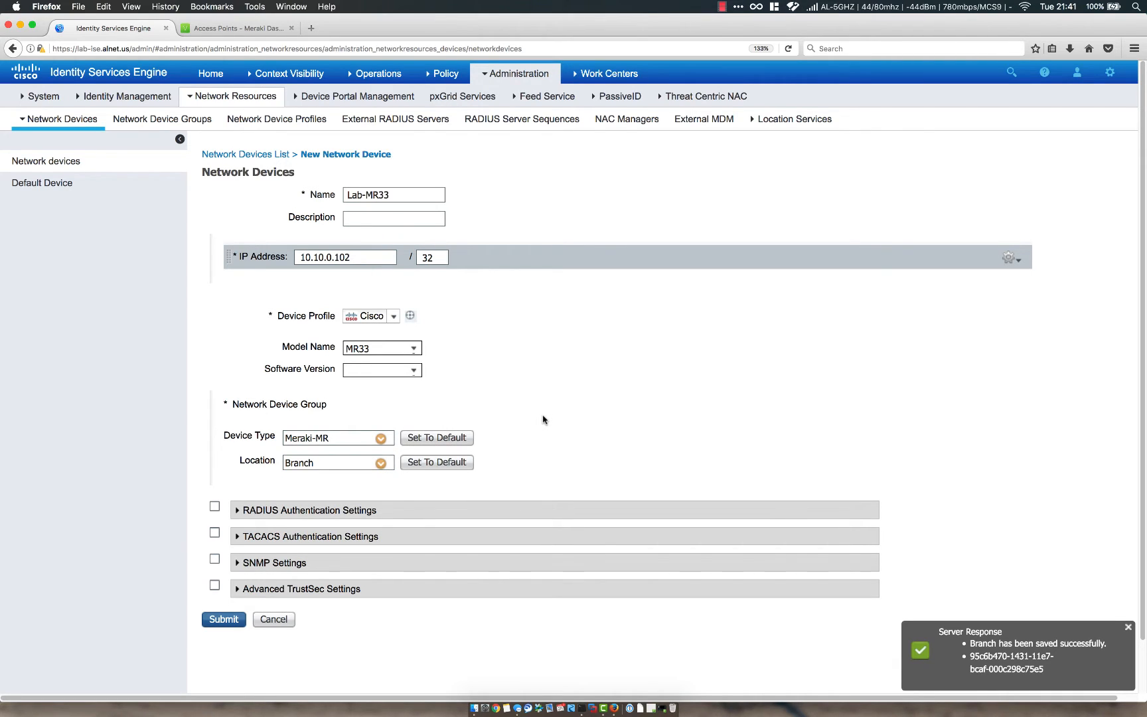
Enable RADIUS authentication, enter and verify the shared secret, and submit Lab-MR33.
click(215, 507)
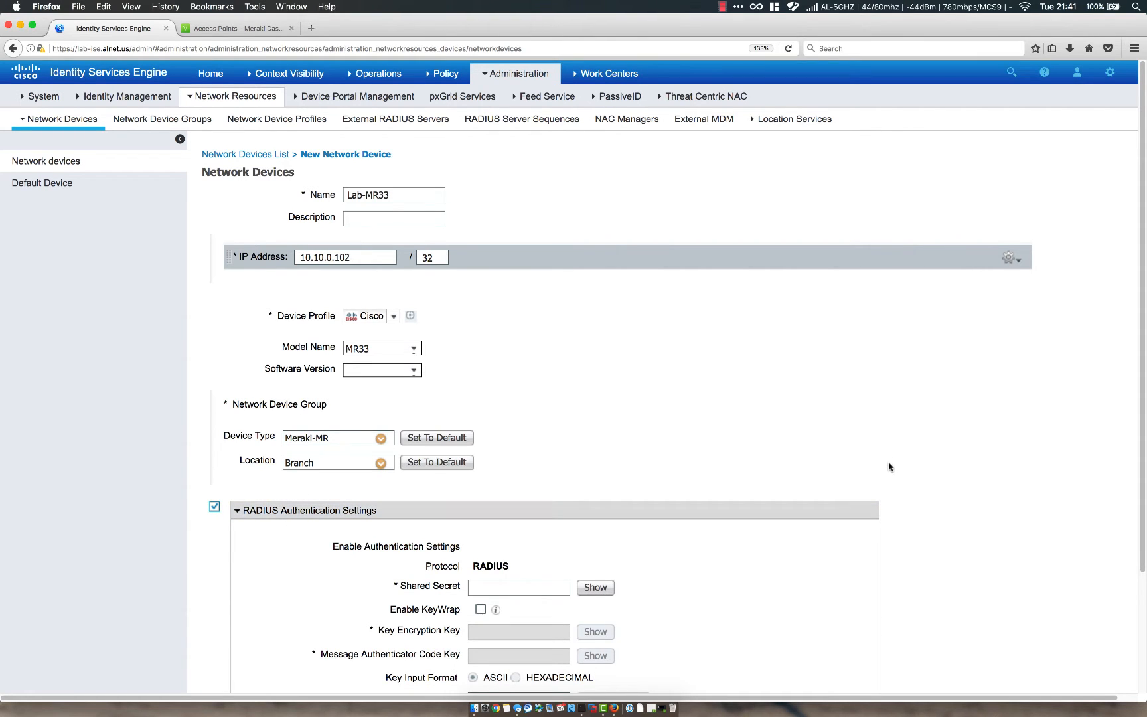
scroll(891, 467, down, 3)
click(530, 448)
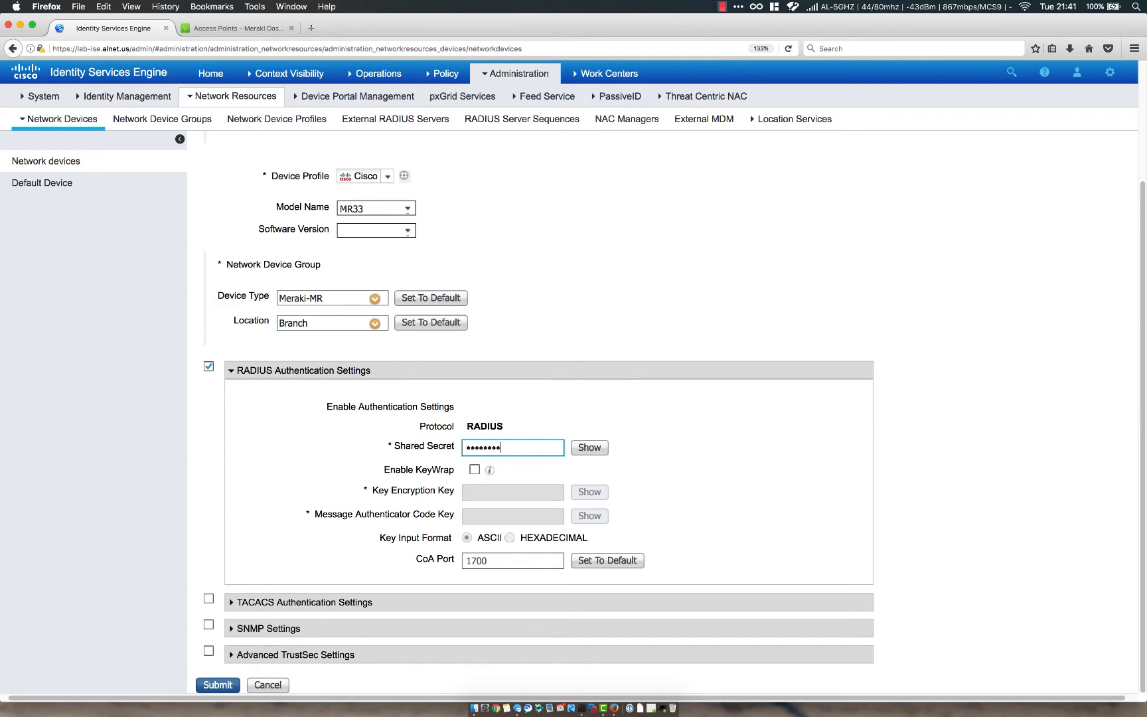
click(589, 451)
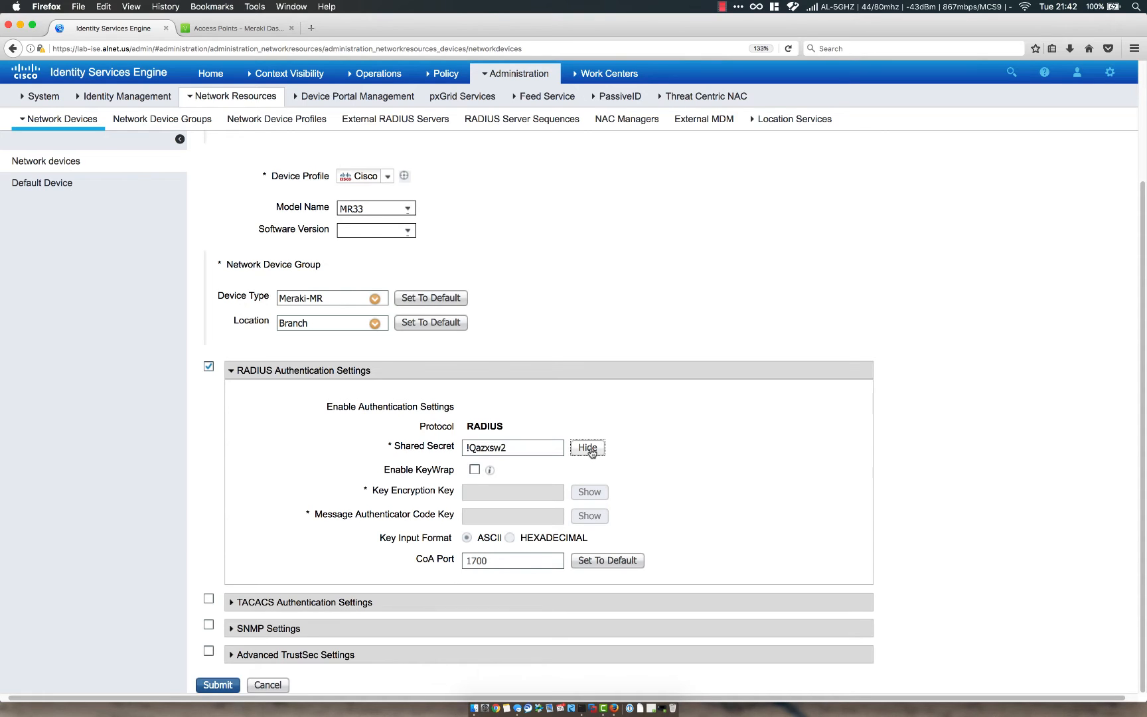
click(588, 448)
click(590, 449)
click(589, 449)
scroll(176, 569, right, 1)
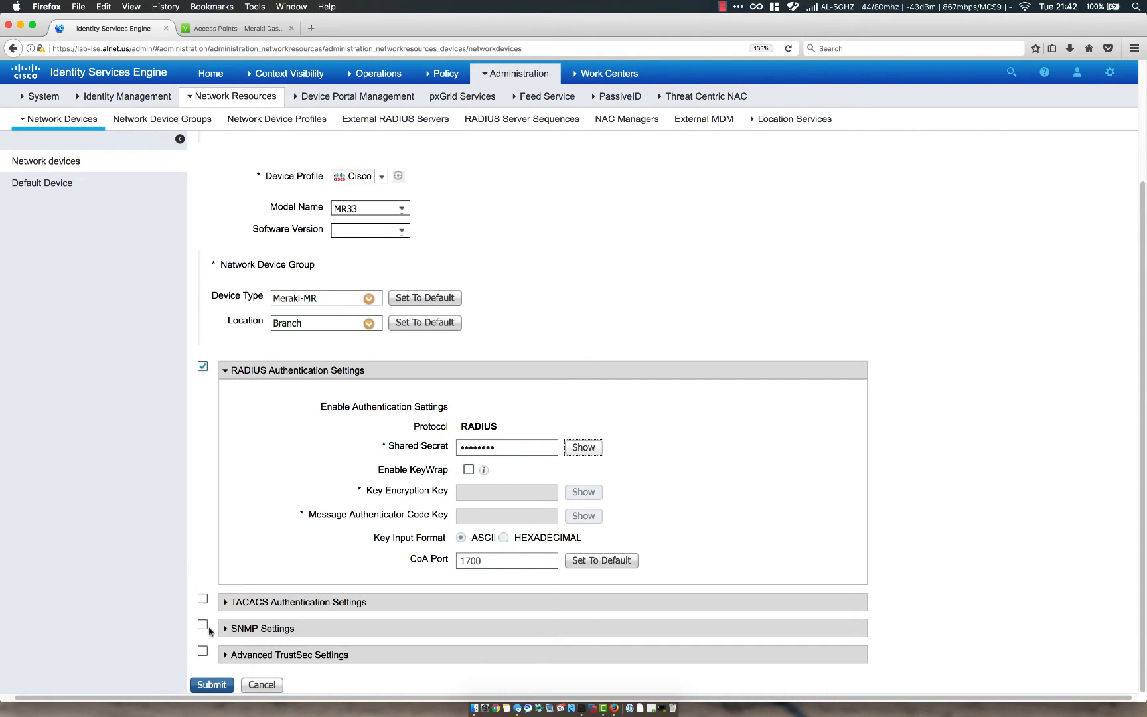
click(210, 685)
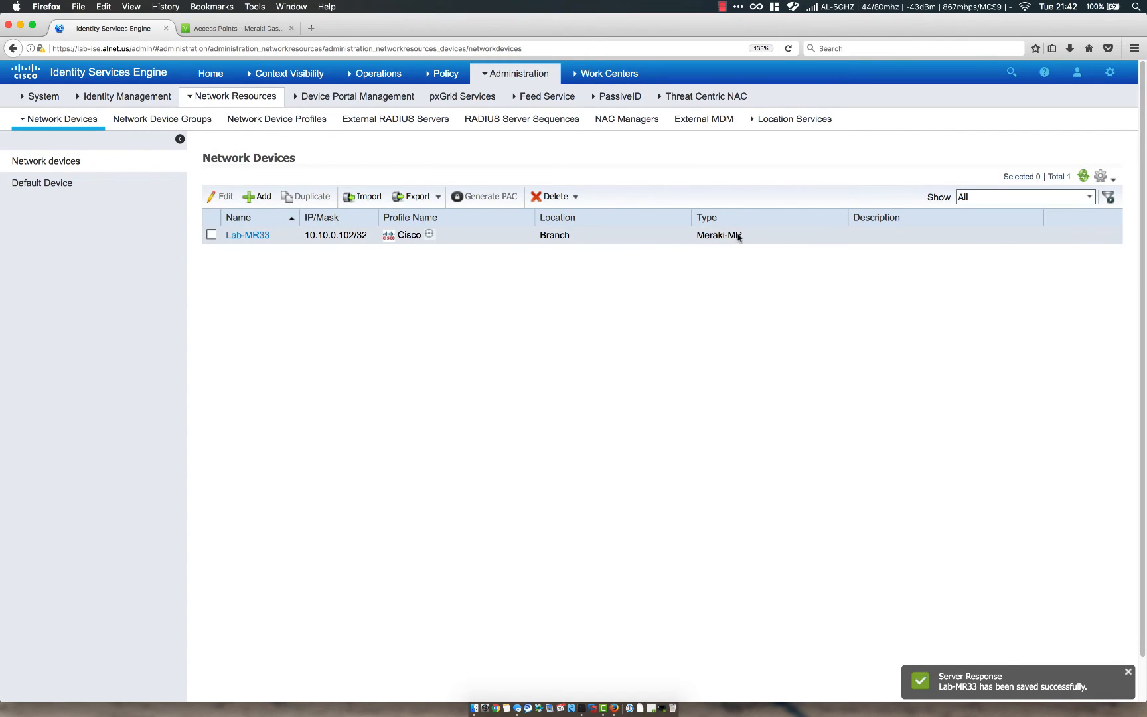
Add another network device named Office-MS220, correcting the mistyped name first.
click(256, 197)
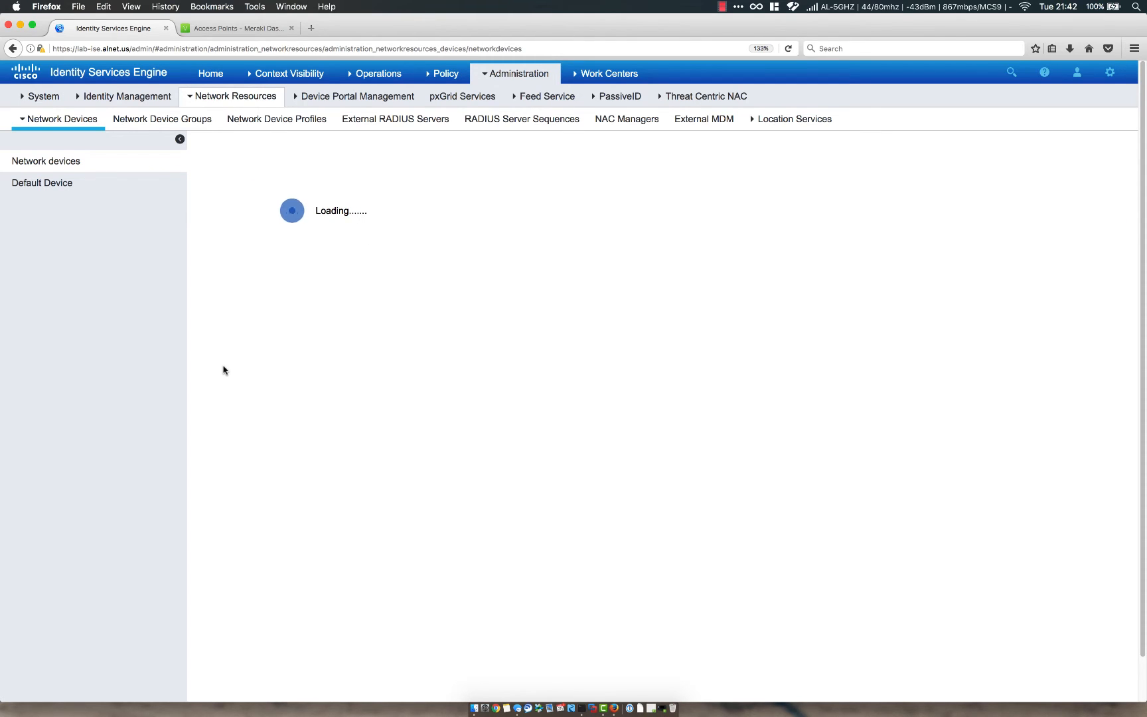
click(386, 183)
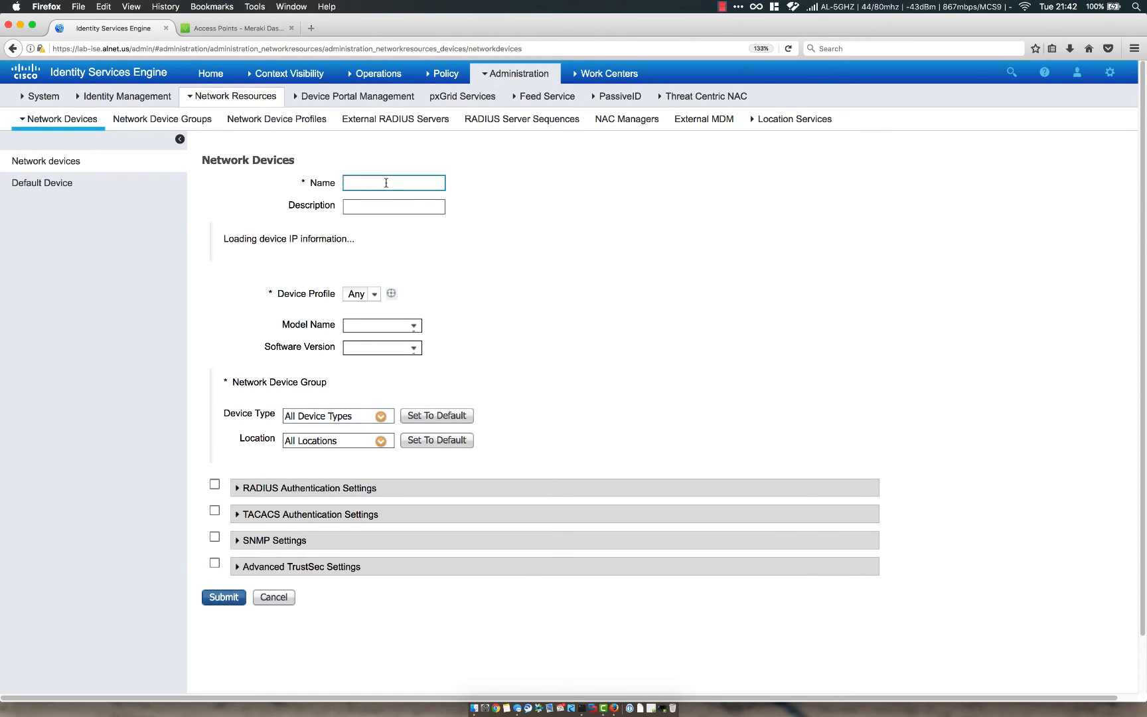
text(Lab)
key(BackSpace)
key(BackSpace)
key(BackSpace)
text(Of)
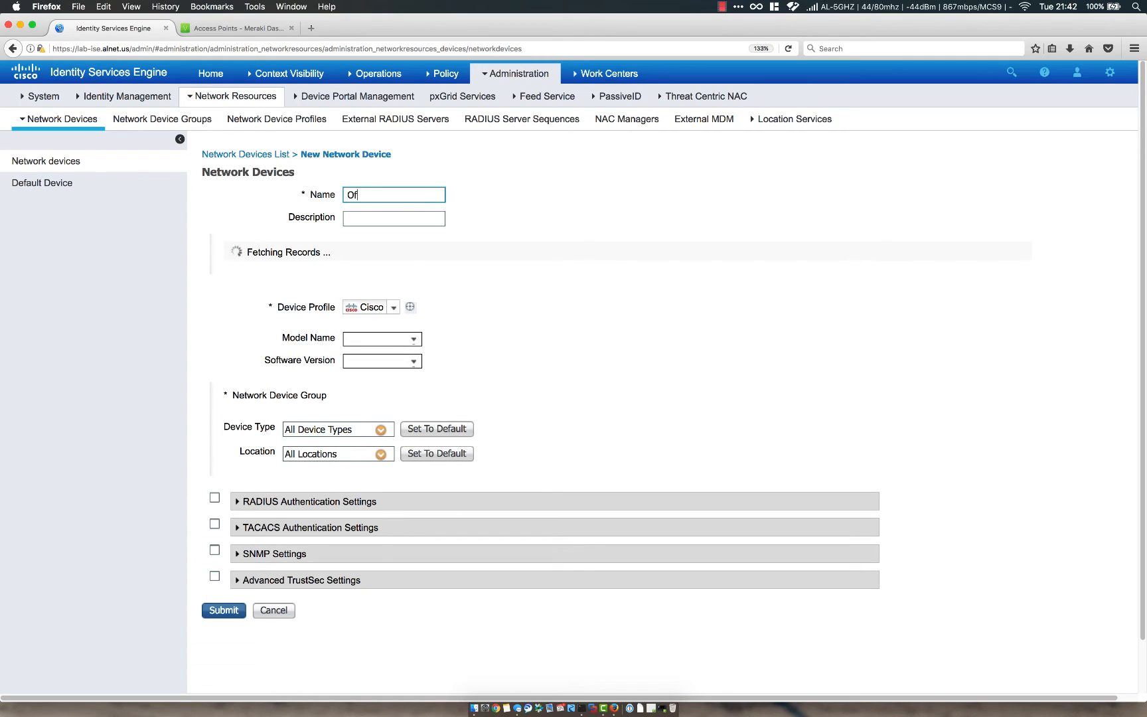
text(fice-M)
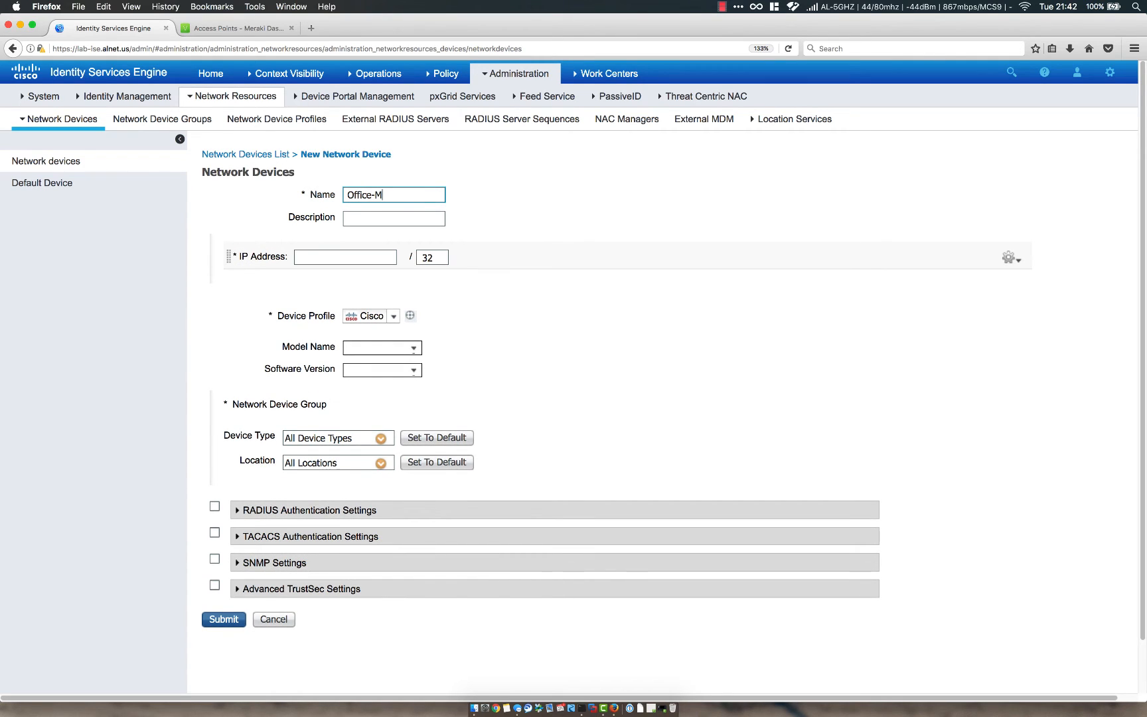
text(S220)
click(325, 257)
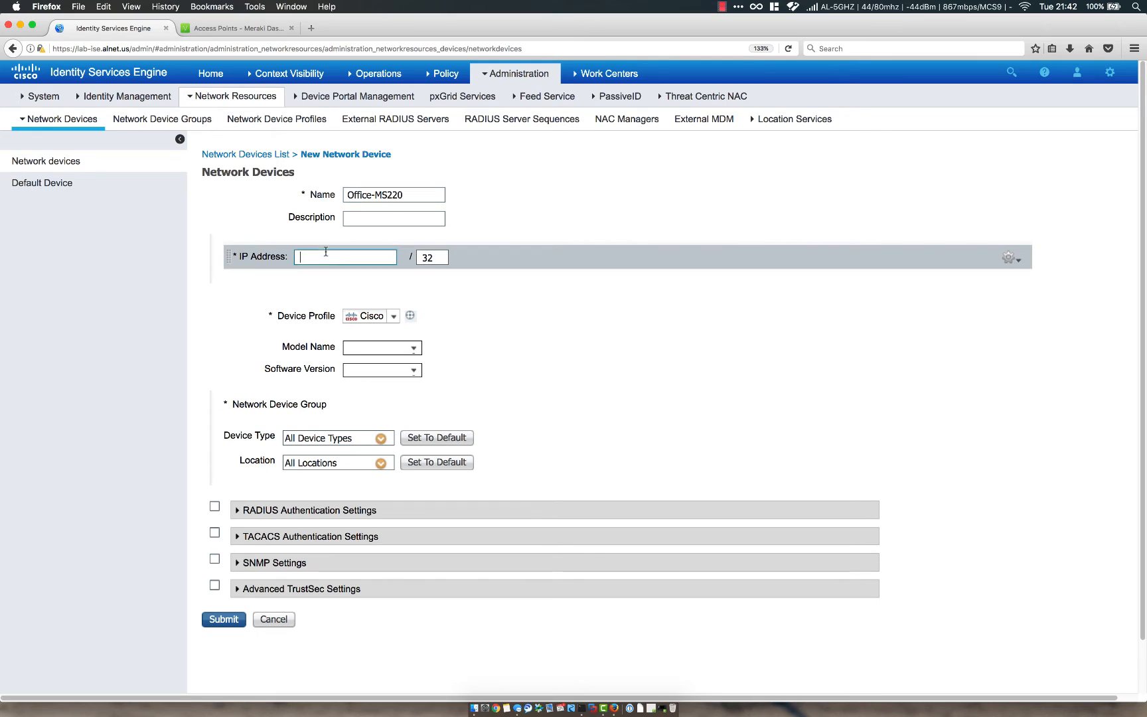
click(258, 29)
Switch Meraki Dashboard to the HQ network and open its switches list.
click(67, 180)
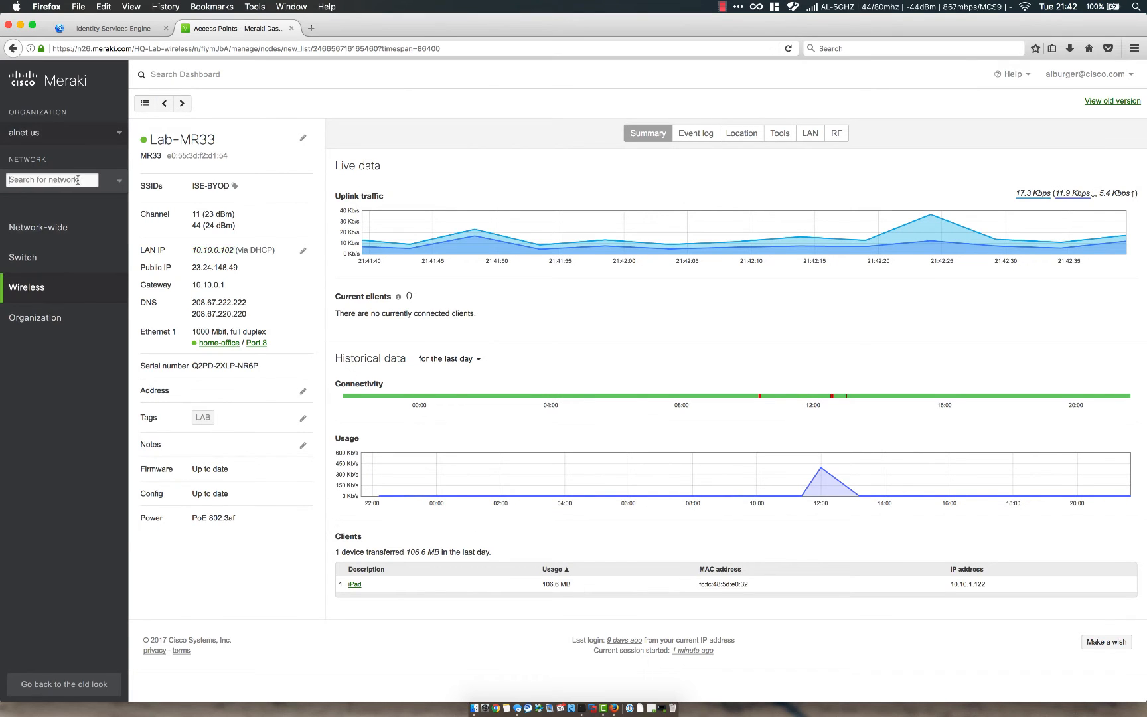
click(15, 493)
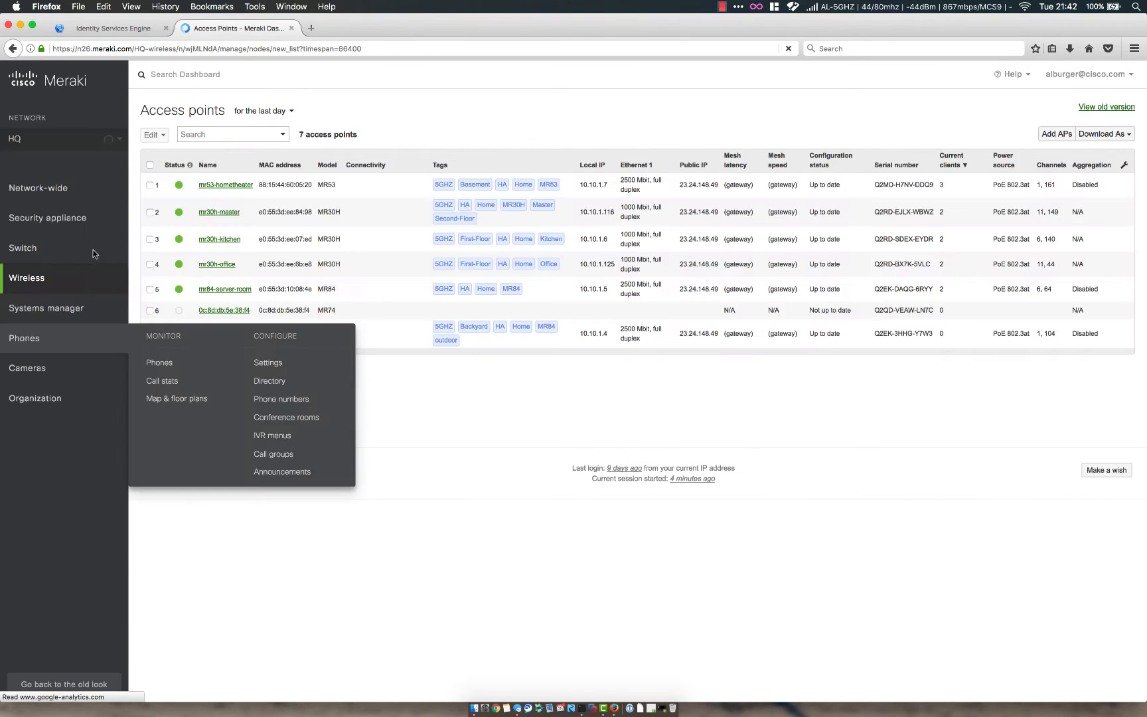
mouse_move(114, 288)
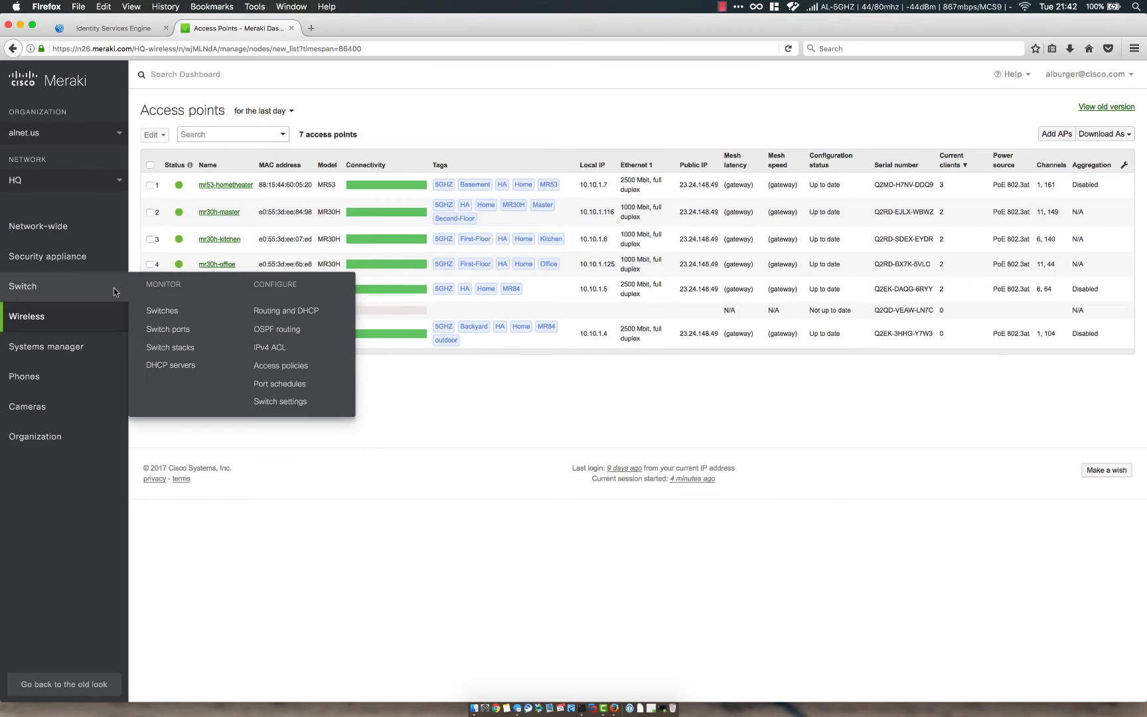
click(162, 317)
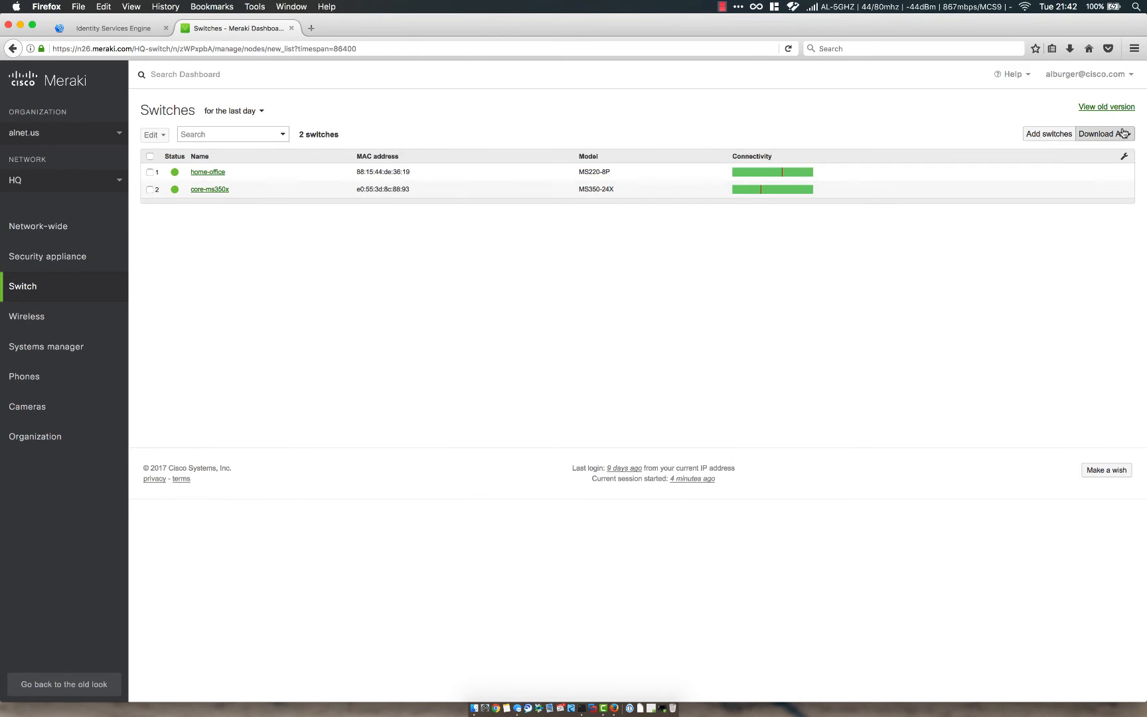
Add the Local IP column and open the home-office switch at 10.10.0.252.
click(1124, 156)
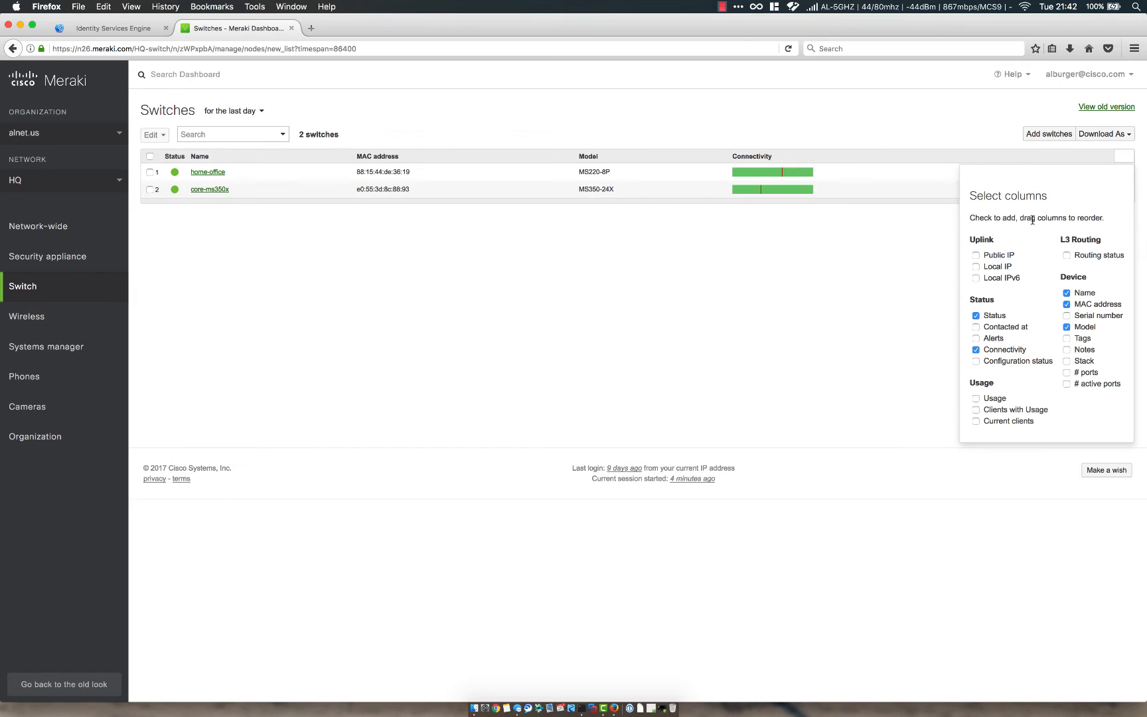
click(976, 266)
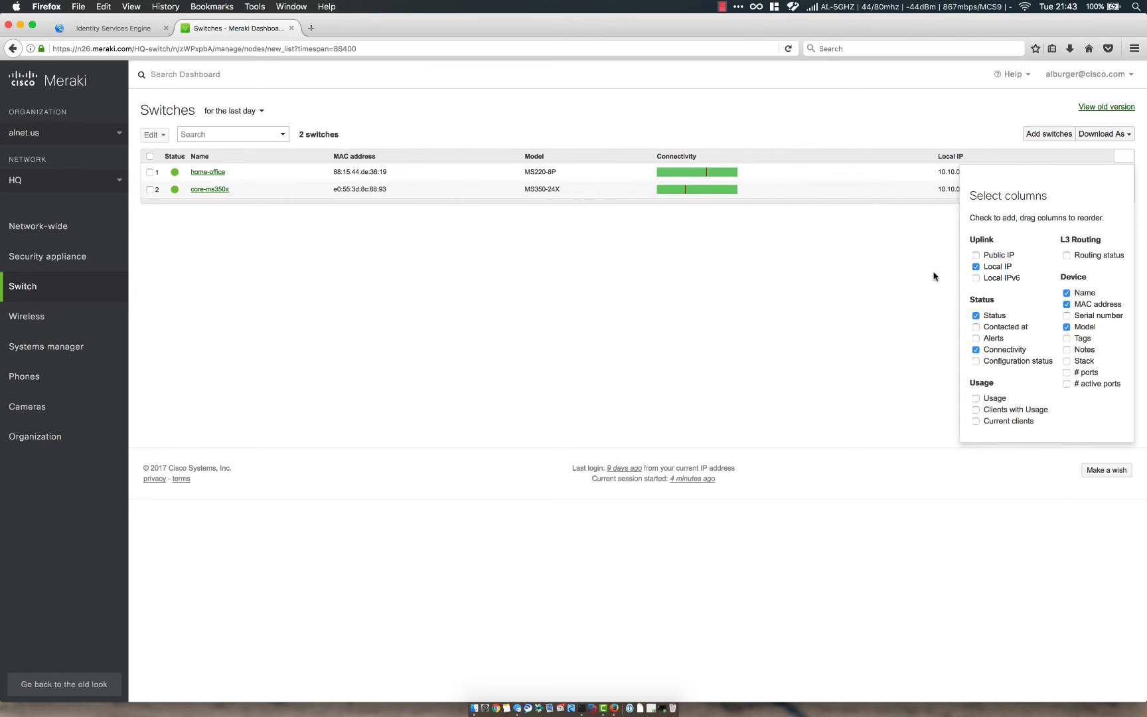
click(940, 174)
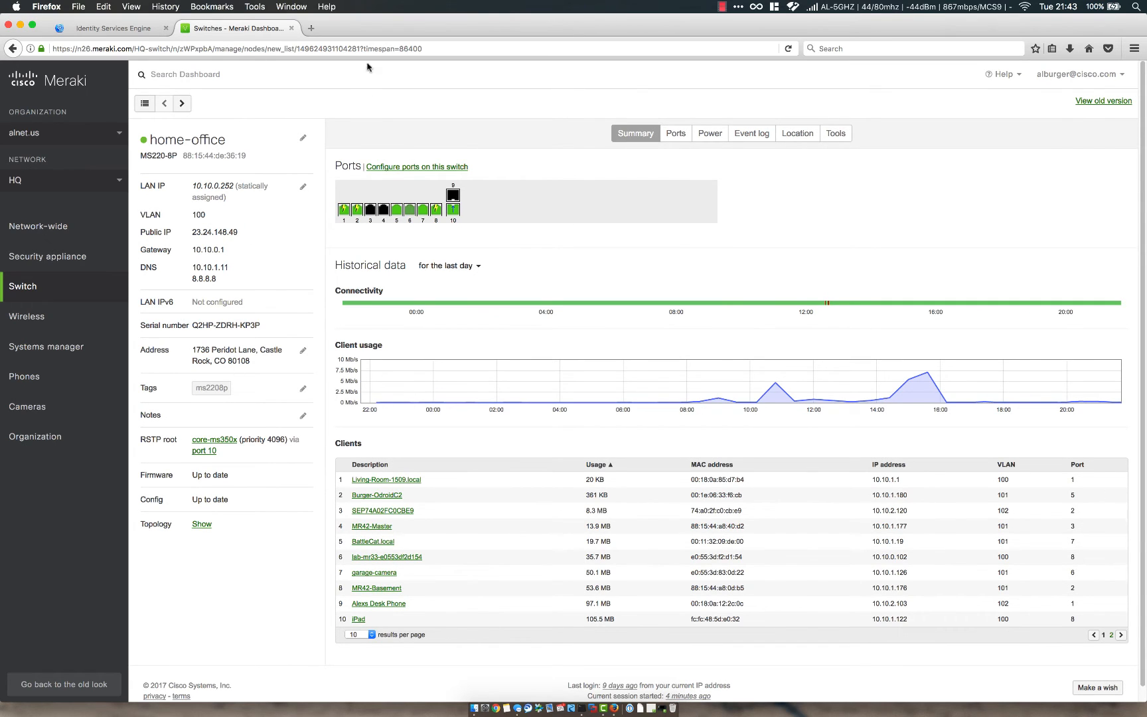
click(153, 30)
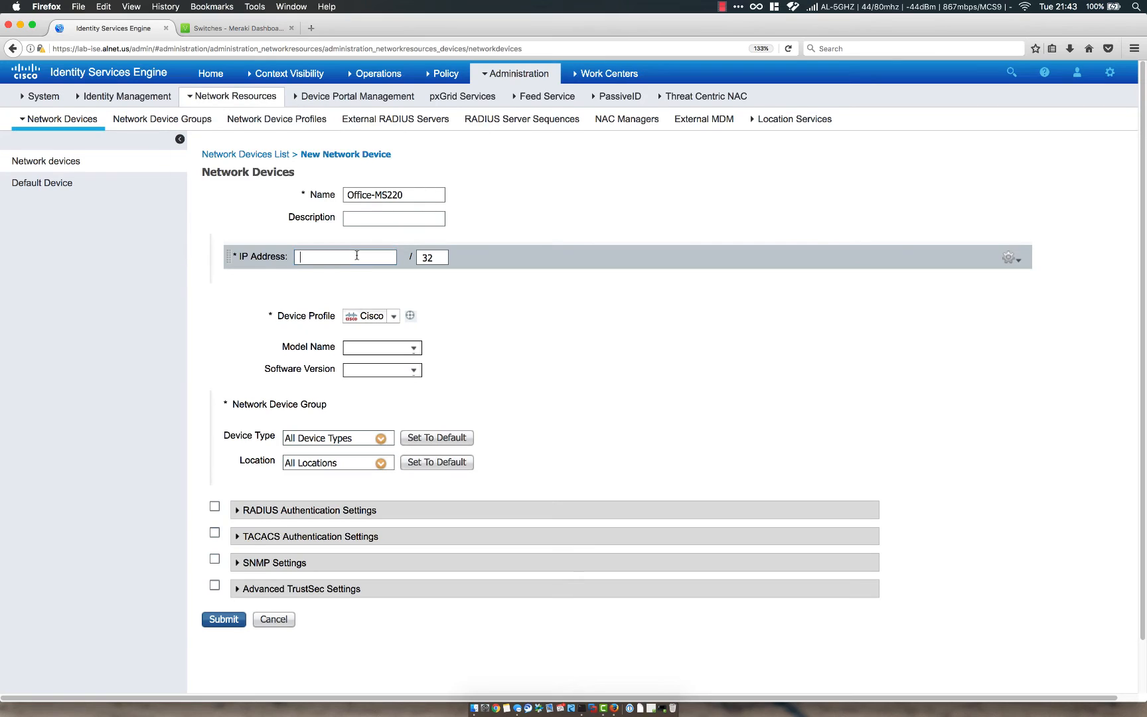
Enter IP 10.10.0.252, model MS220, device type Meraki-MS, location Branch, and enable RADIUS.
text(10.10.0.252)
key(Tab)
key(Tab)
key(Tab)
text(MS220)
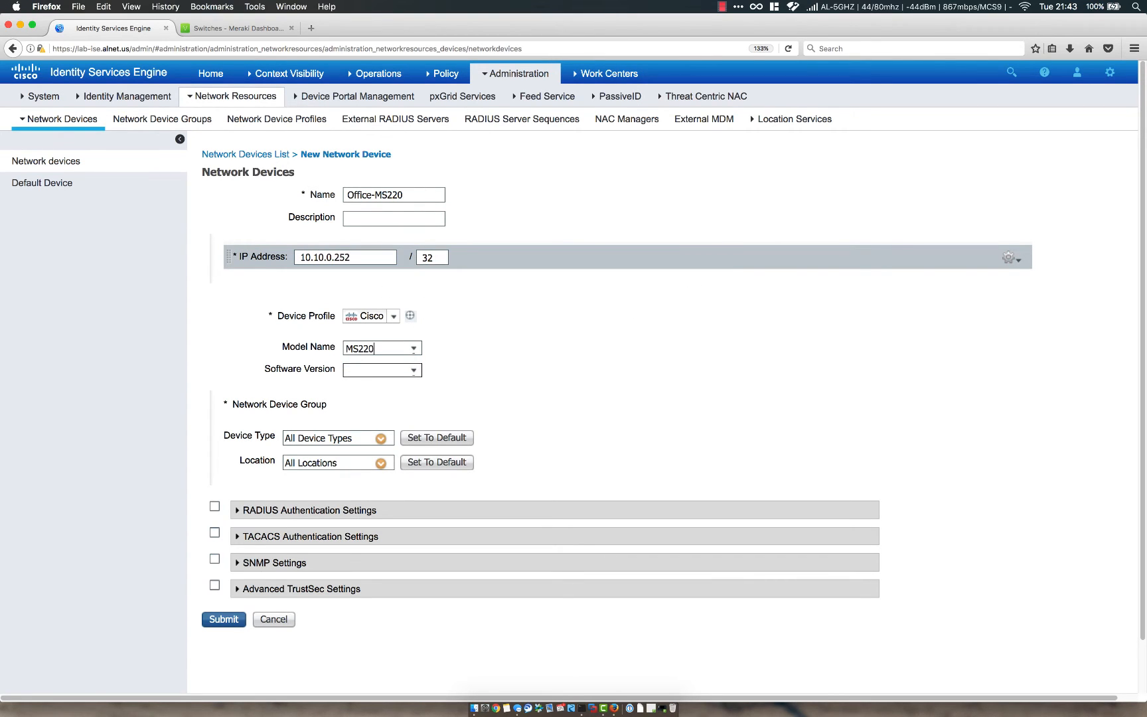
click(381, 439)
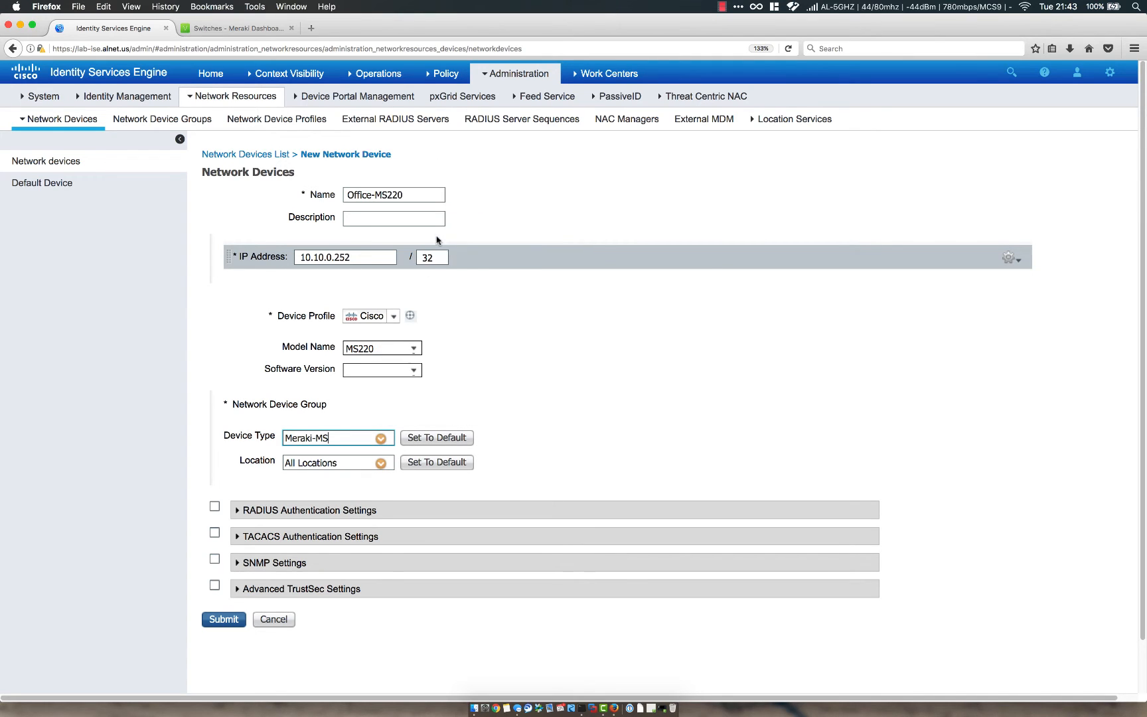
click(381, 463)
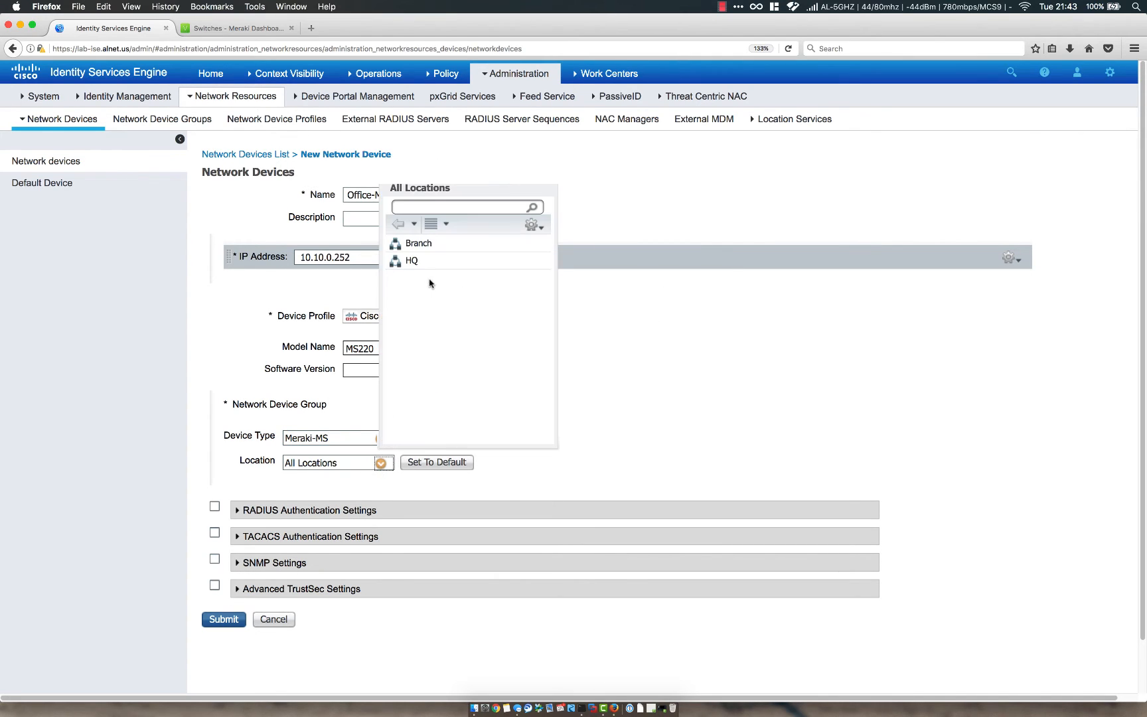
click(415, 246)
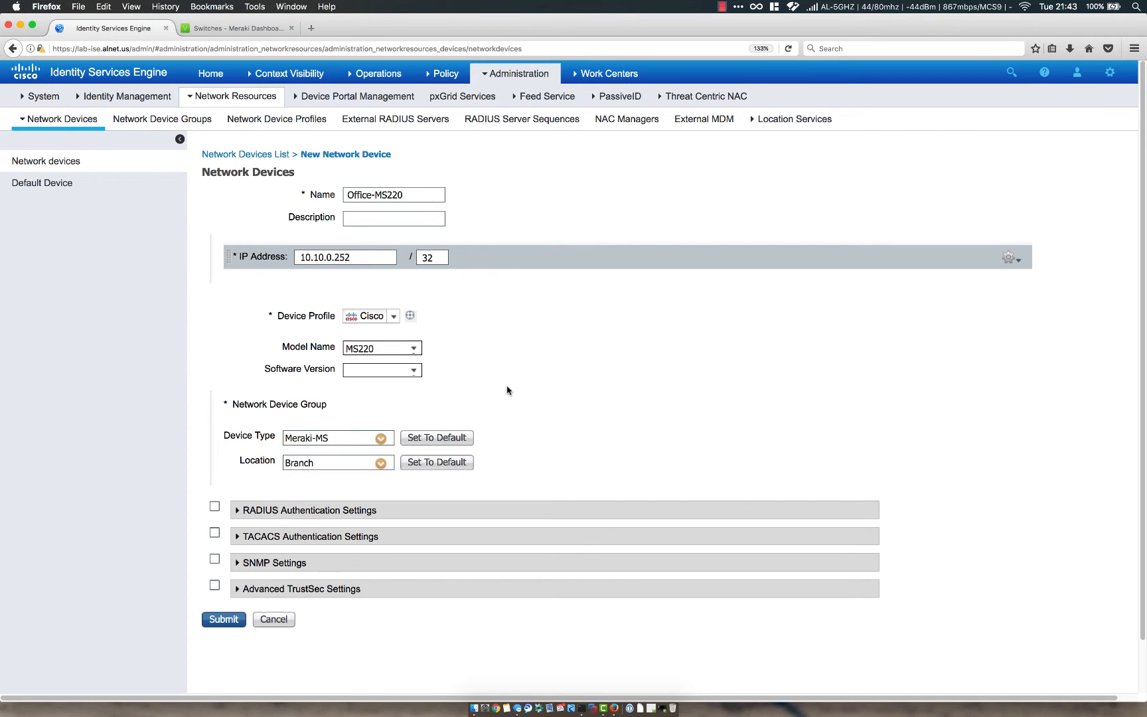
click(215, 506)
Enter the RADIUS shared secret and submit the Office-MS220 device.
scroll(344, 468, down, 4)
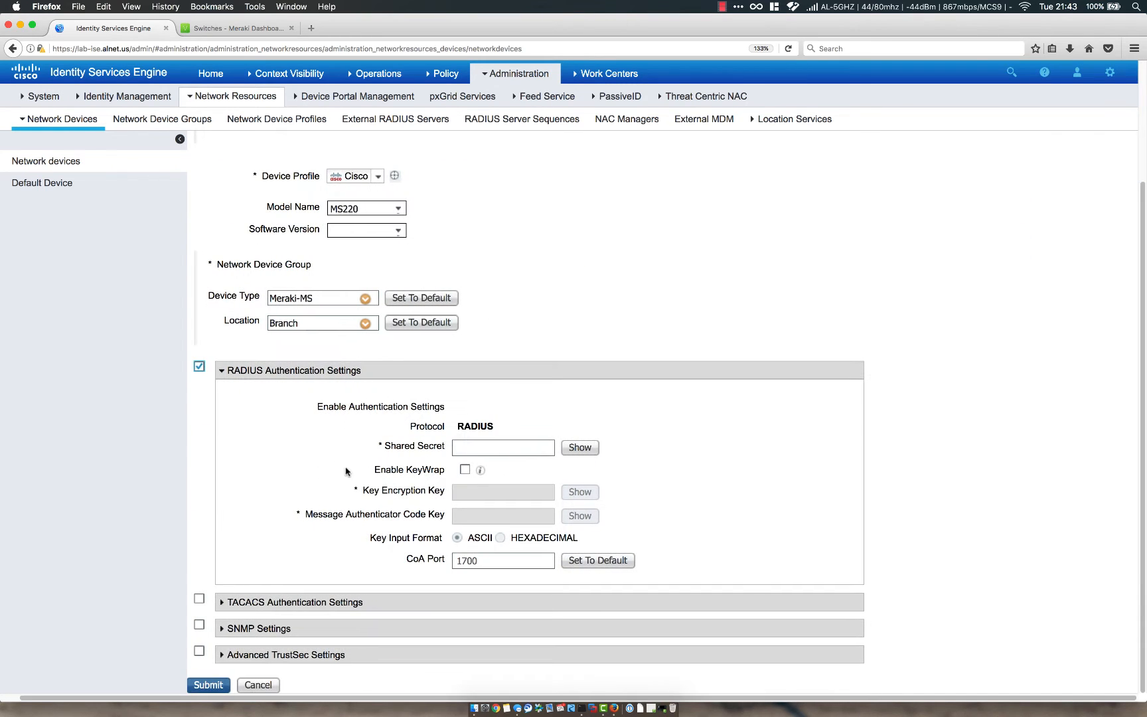
click(499, 447)
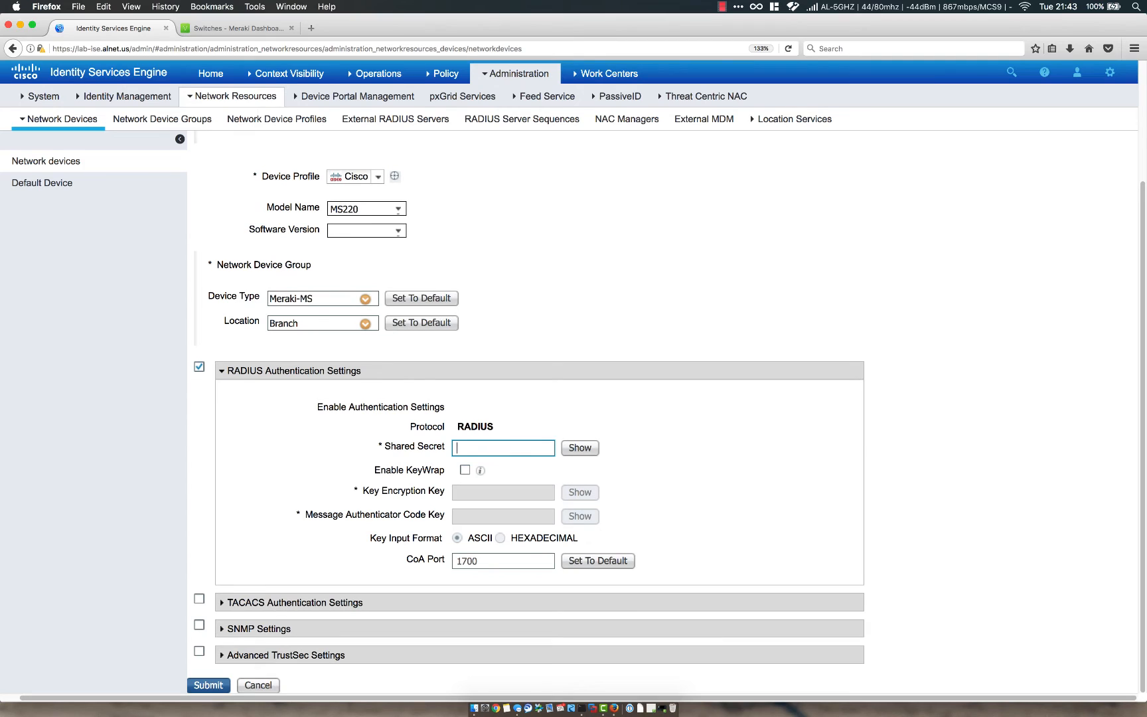
scroll(184, 528, left, 2)
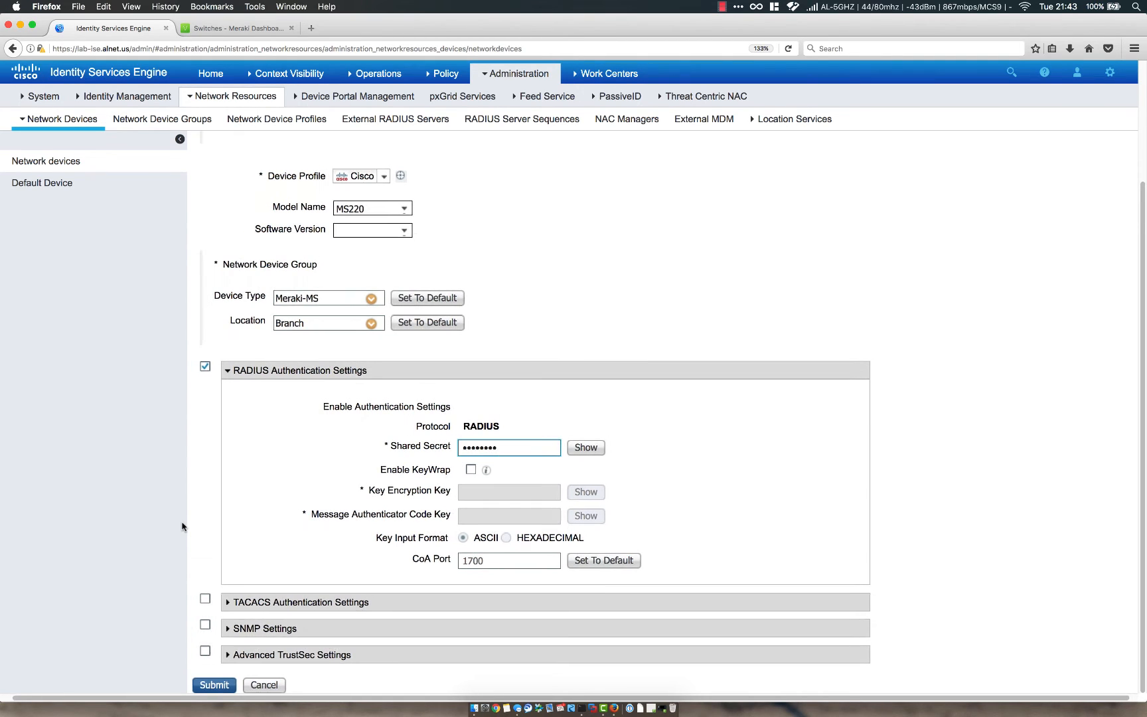
click(218, 684)
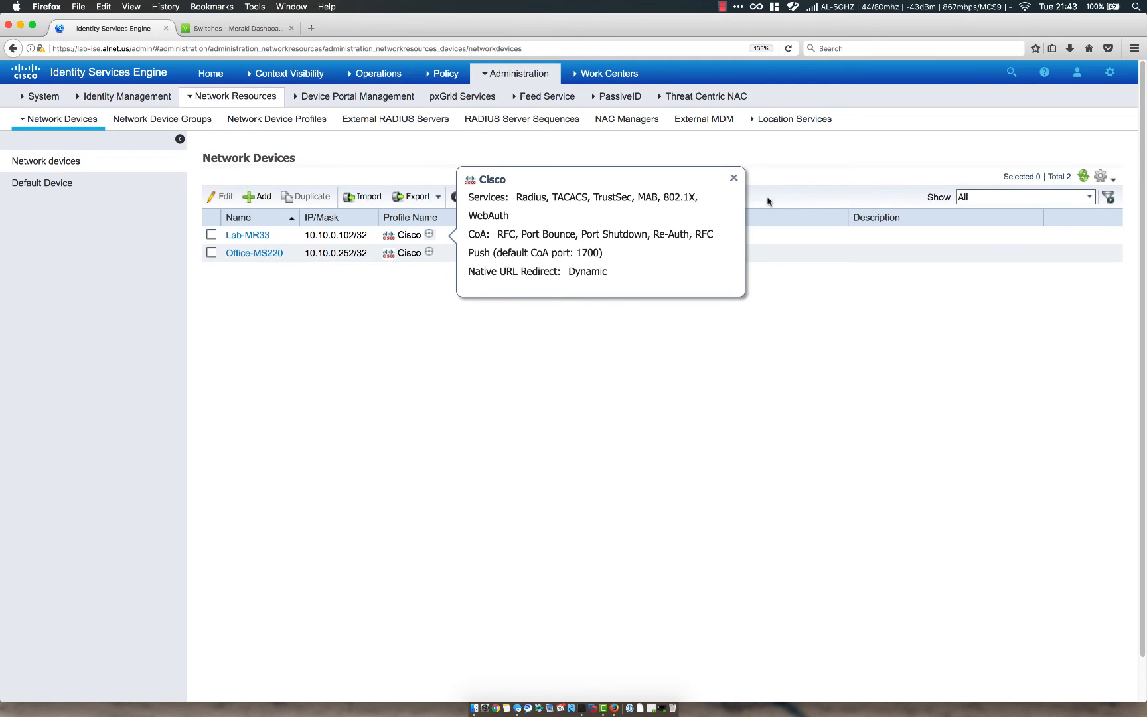
Close the Cisco profile info card covering the two-device list.
click(735, 179)
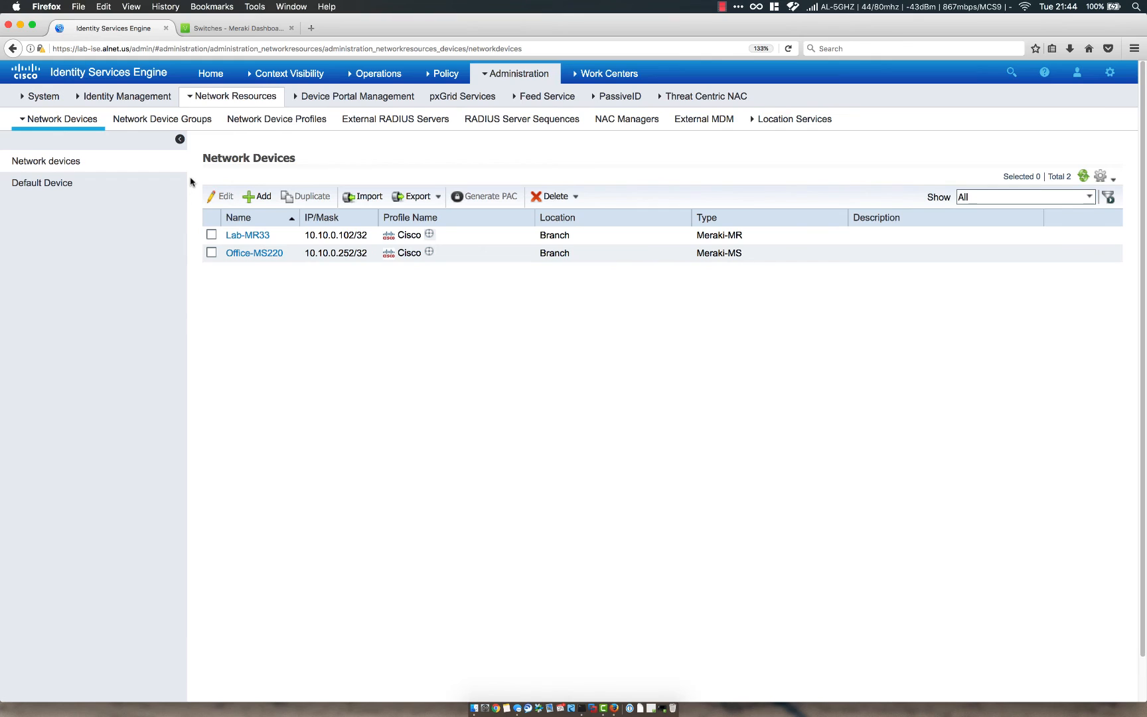
Select Default Device in the sidebar to view its currently disabled settings.
click(40, 189)
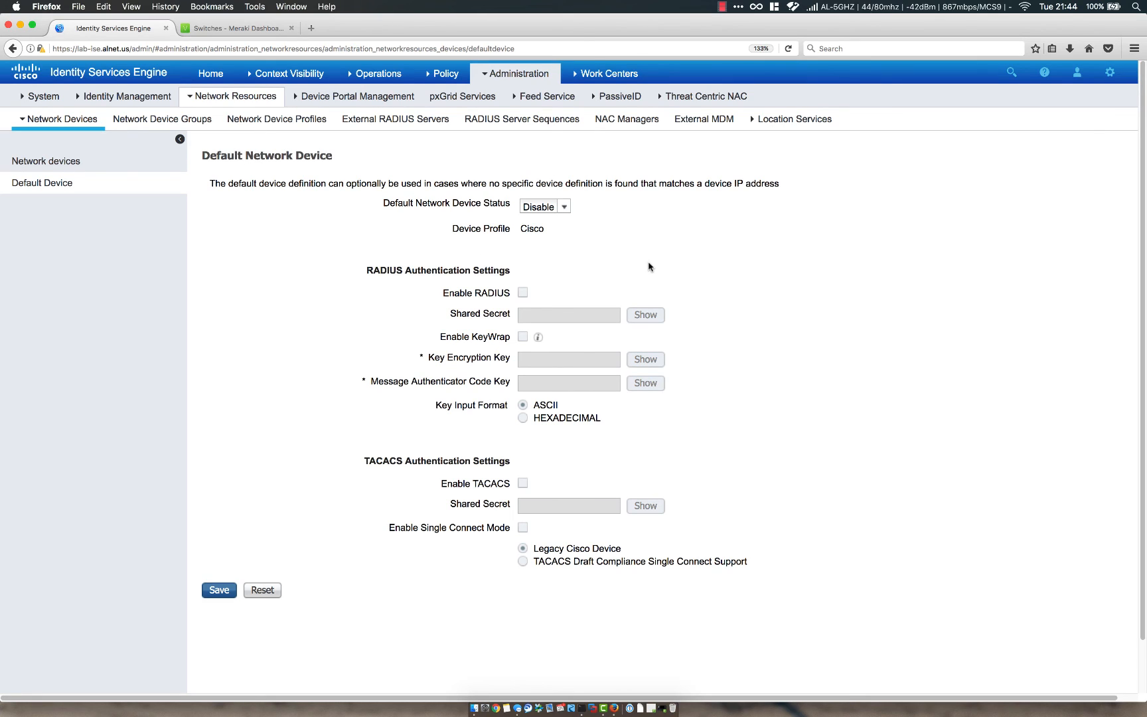
Set the Default Network Device status to Enable and turn on RADIUS.
click(565, 207)
click(544, 222)
click(523, 293)
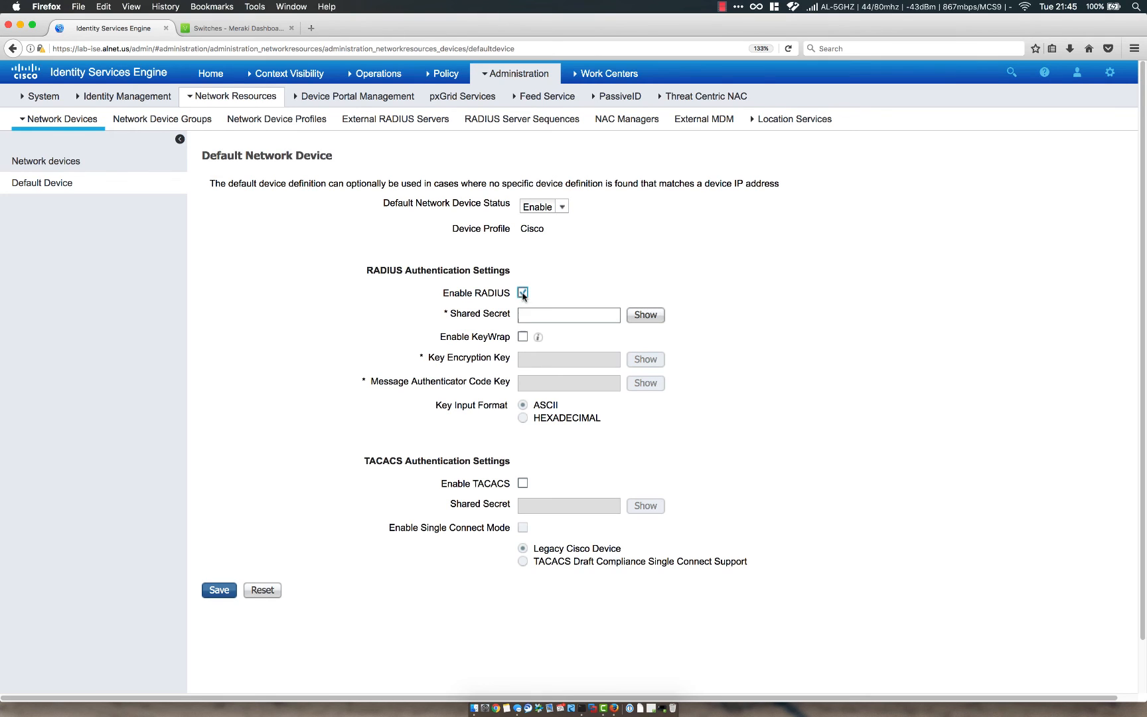
Enter the RADIUS shared secret and save the Default Network Device settings.
click(536, 316)
text(••••••••)
drag(441, 337, 511, 337)
click(708, 340)
click(219, 590)
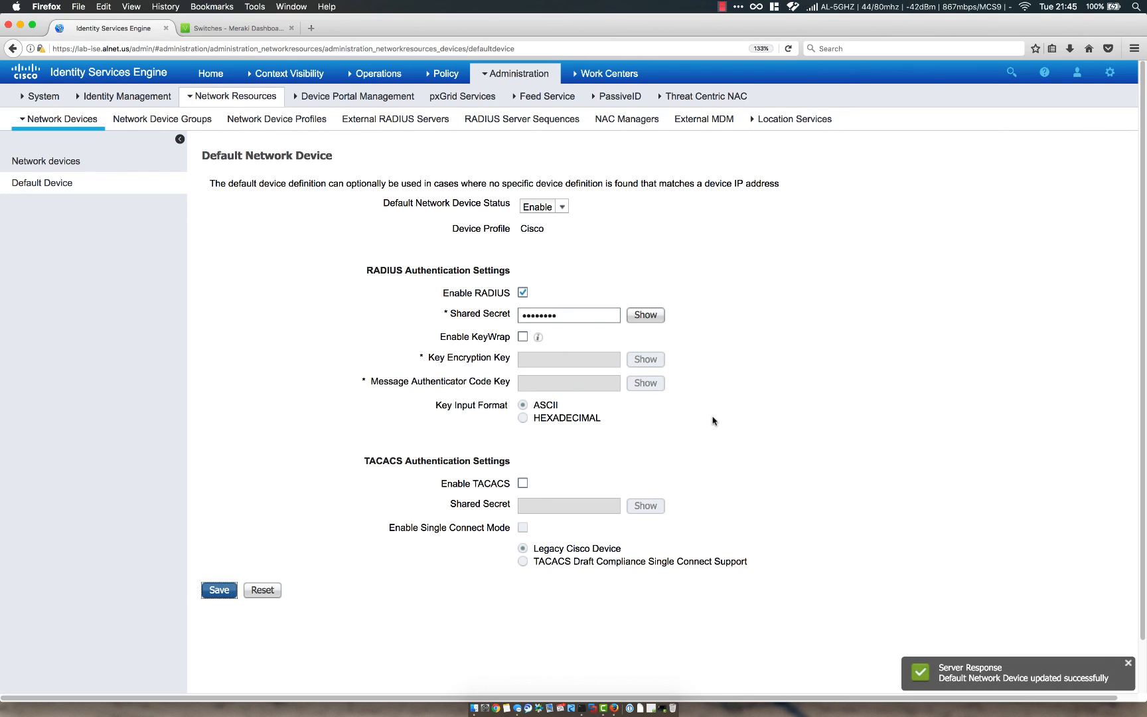